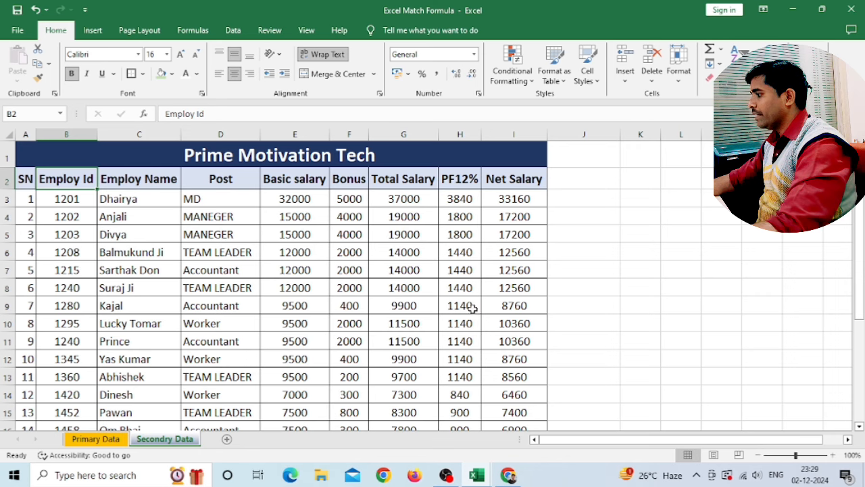
Review the employee salary records and the Grand Total formula on the Secondry Data and Primary Data sheets.
scroll(469, 306, "down", 1)
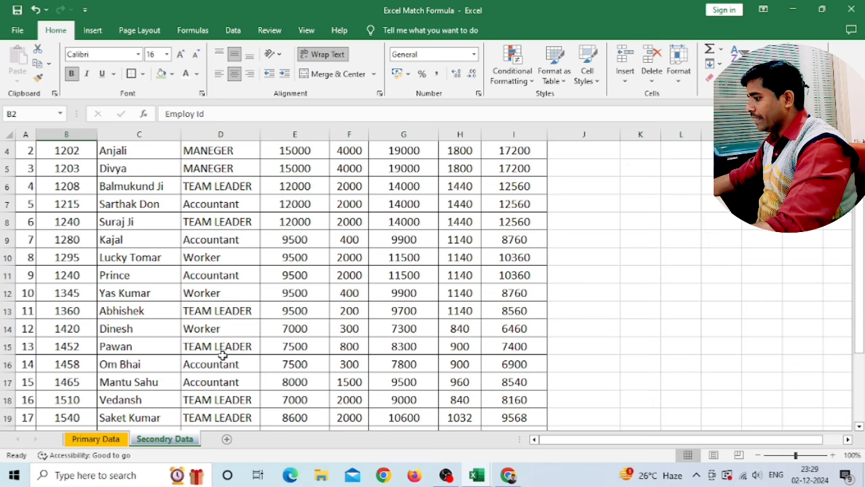
scroll(223, 355, "down", 2)
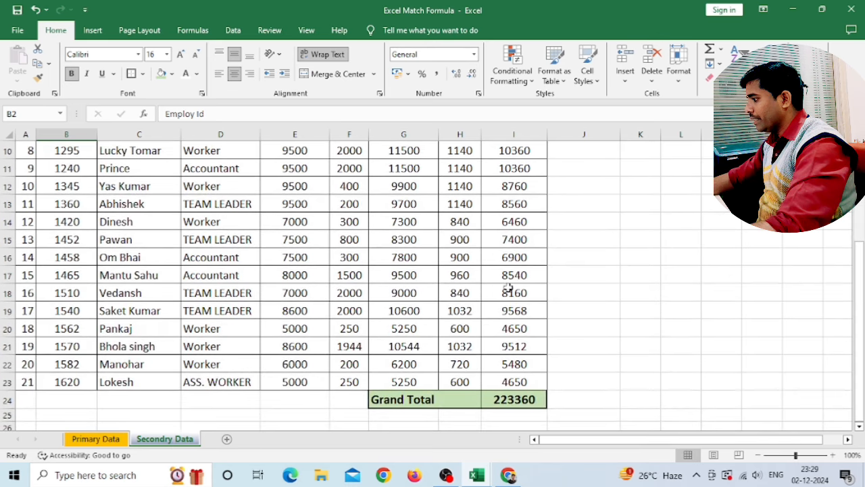
scroll(508, 288, "up", 3)
scroll(520, 209, "down", 3)
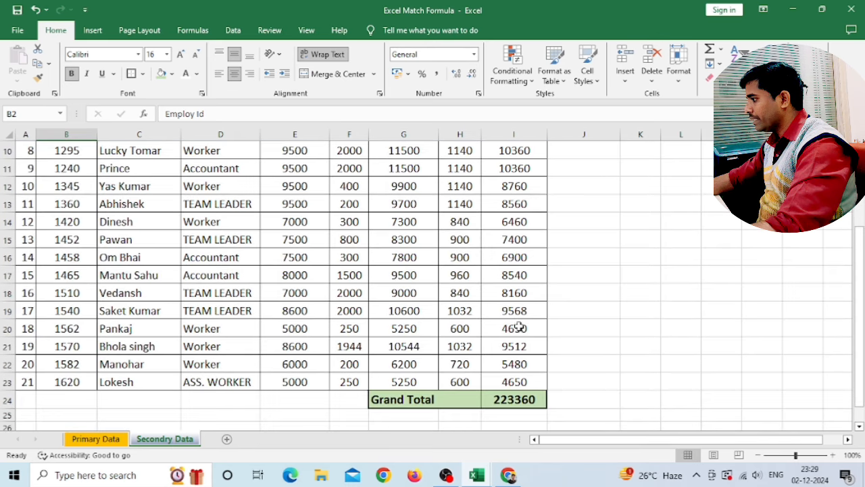
left_click(504, 403)
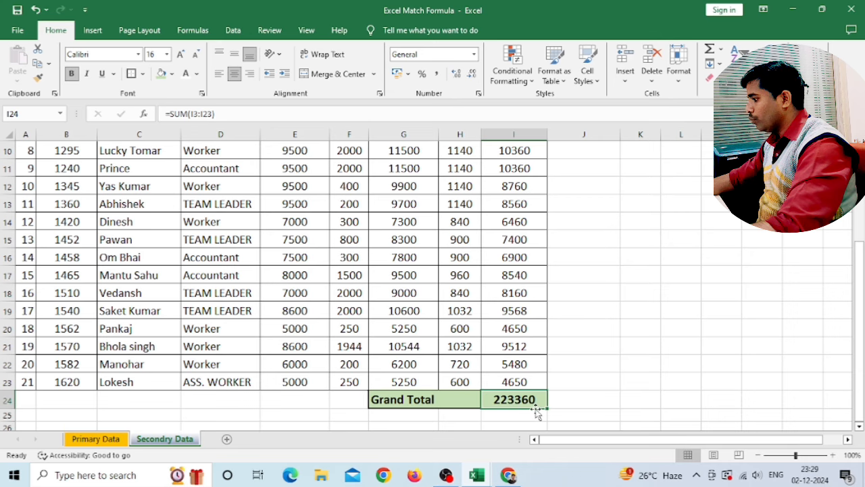
left_click(94, 439)
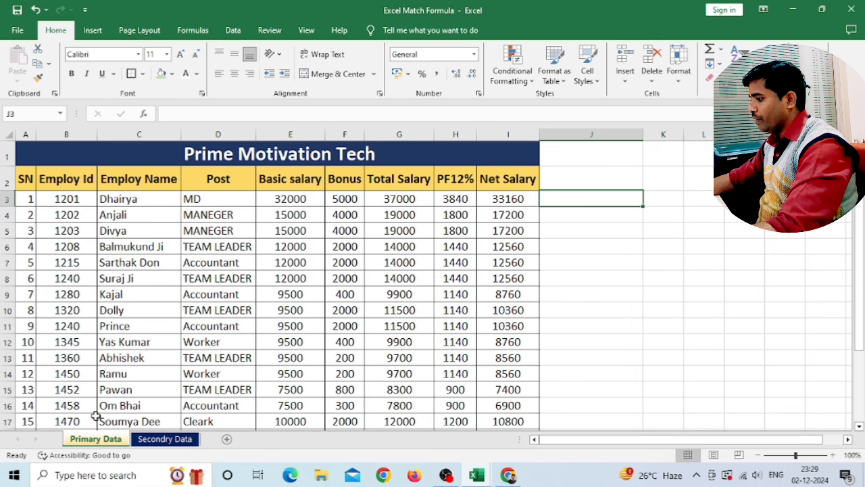
scroll(79, 178, "down", 1)
scroll(115, 215, "up", 1)
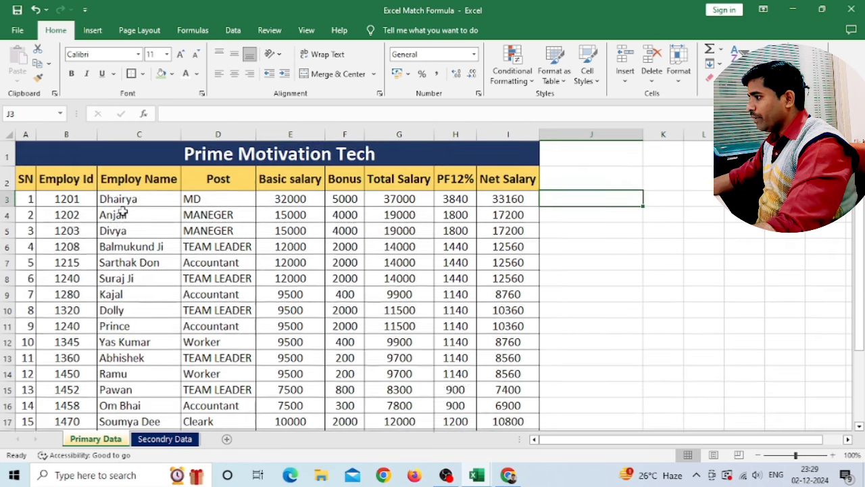
scroll(504, 274, "down", 2)
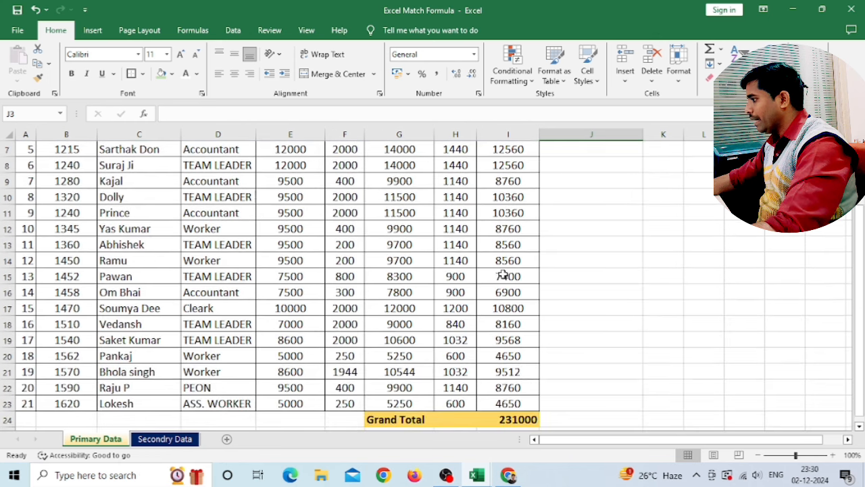
scroll(504, 274, "down", 1)
left_click(519, 376)
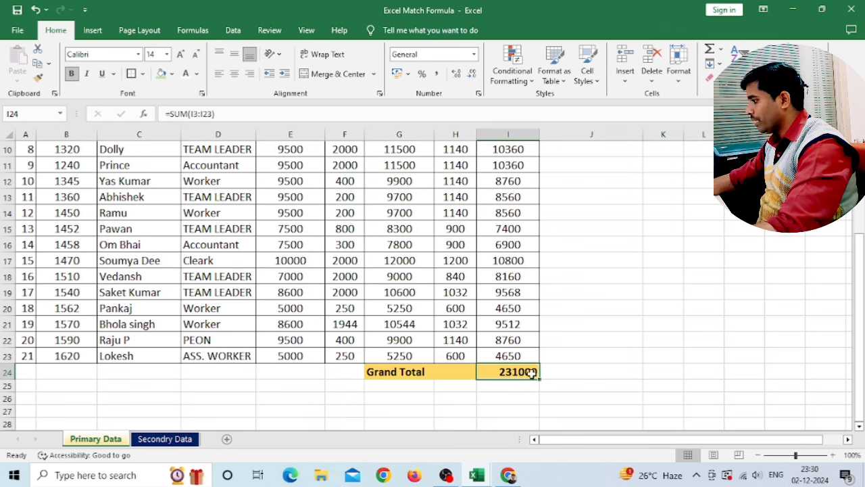
Compare the employee rows and Grand Total between the Secondry Data and Primary Data sheets.
left_click(166, 439)
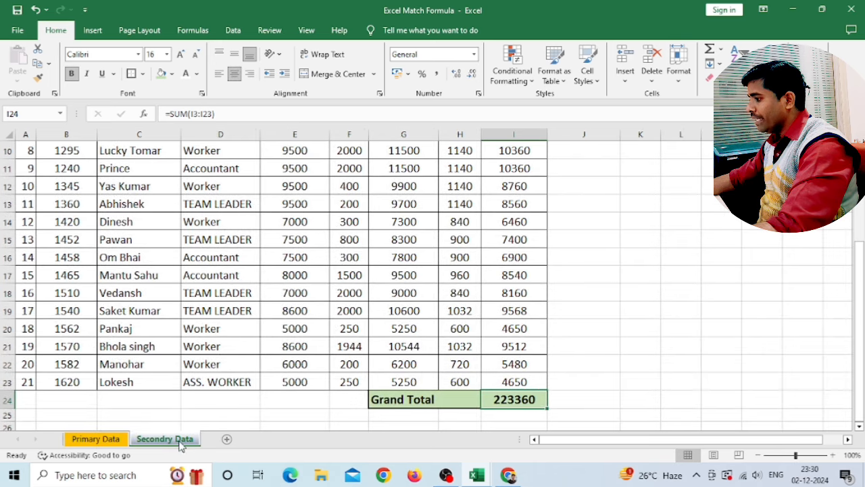
scroll(210, 257, "up", 2)
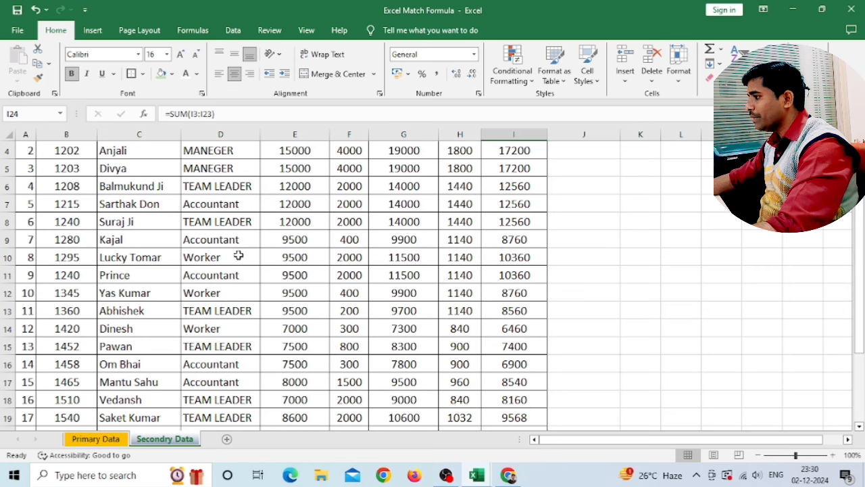
scroll(76, 288, "down", 2)
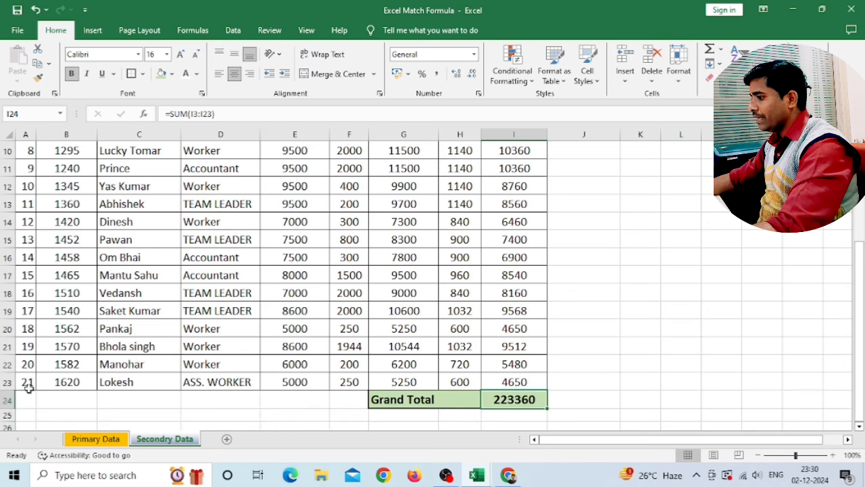
left_click(94, 441)
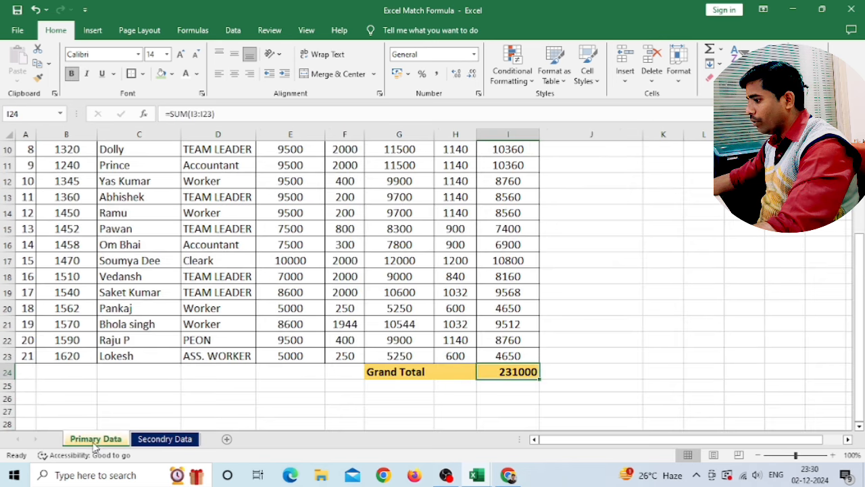
left_click(161, 440)
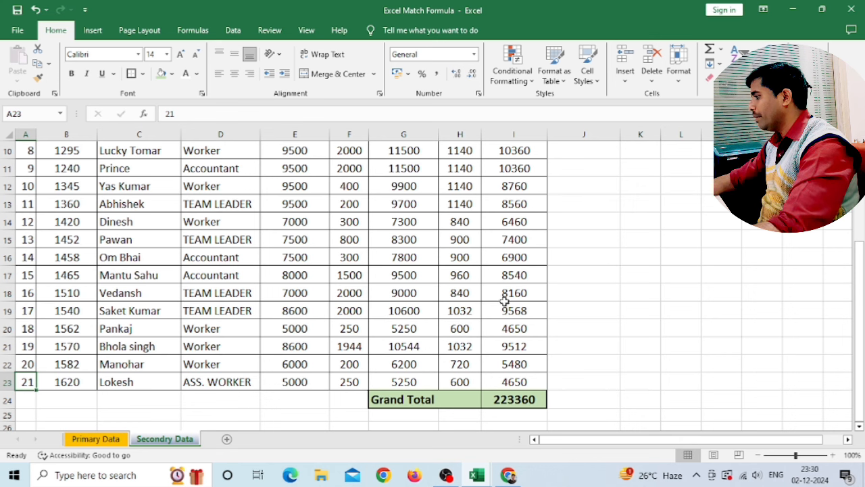
left_click(96, 439)
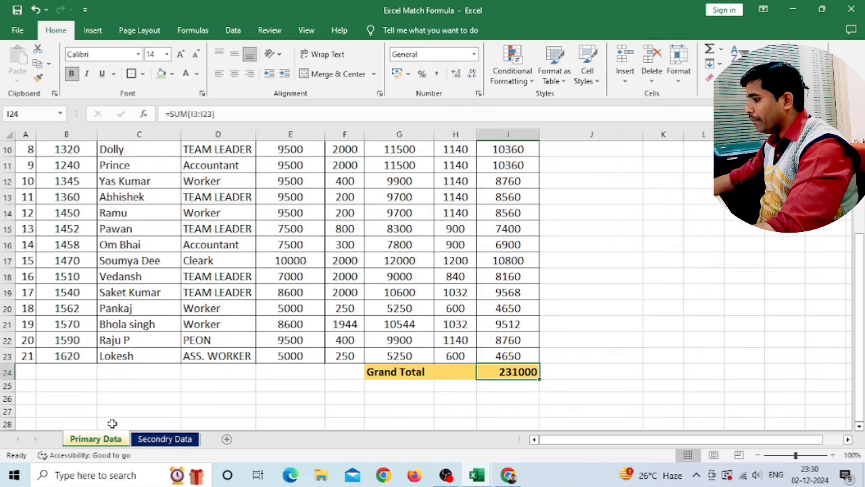
scroll(204, 267, "up", 3)
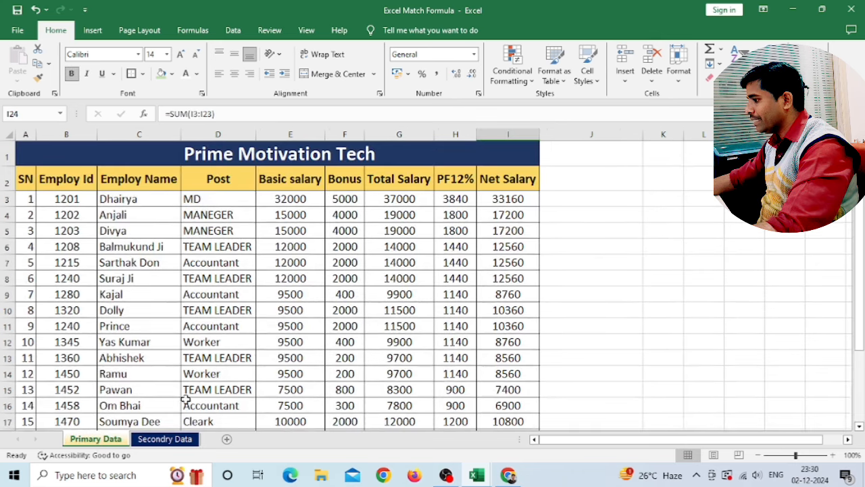
left_click(177, 441)
scroll(405, 240, "up", 3)
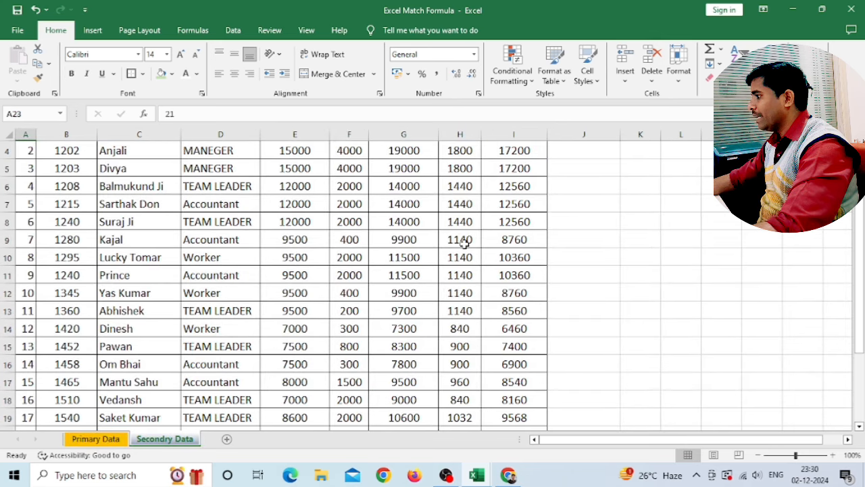
scroll(430, 267, "down", 3)
left_click(102, 440)
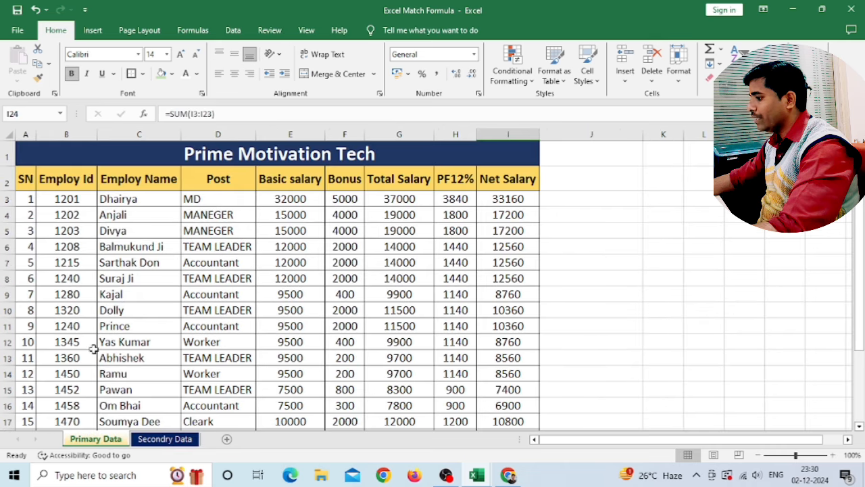
left_click(175, 439)
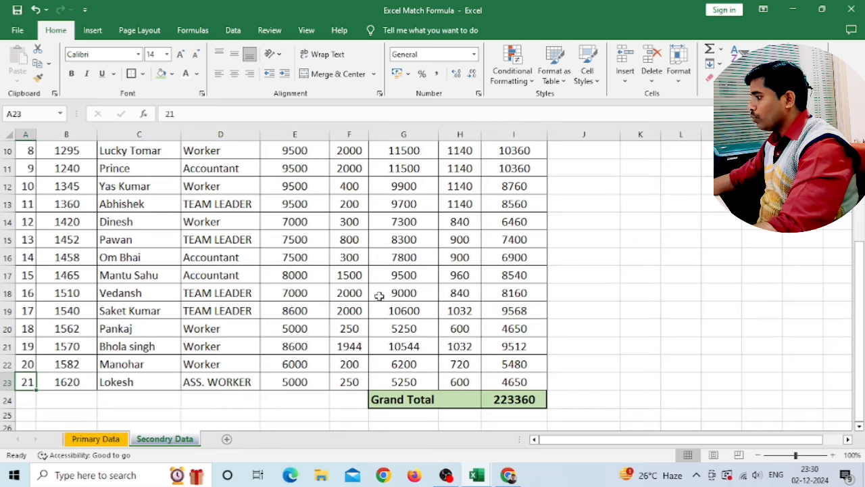
scroll(228, 332, "up", 3)
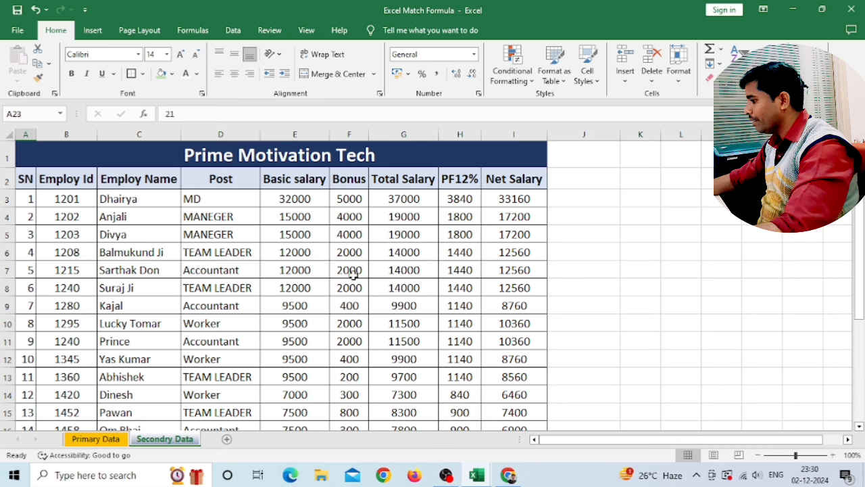
left_click(157, 444)
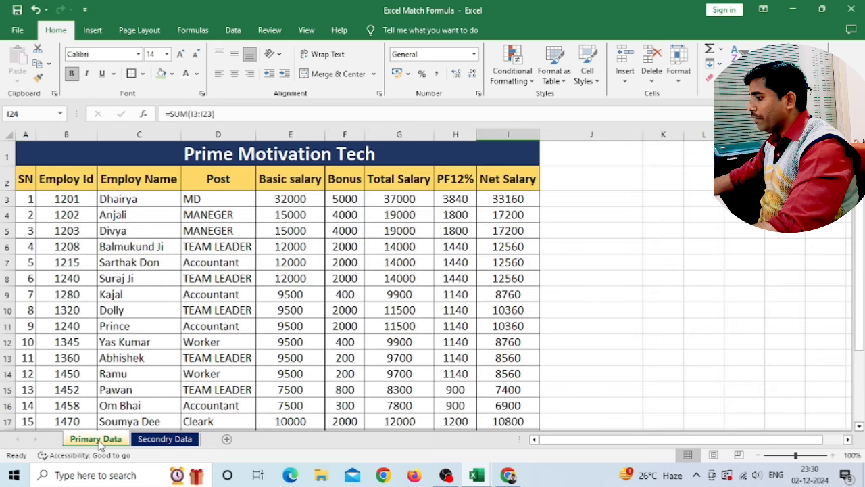
left_click(112, 439)
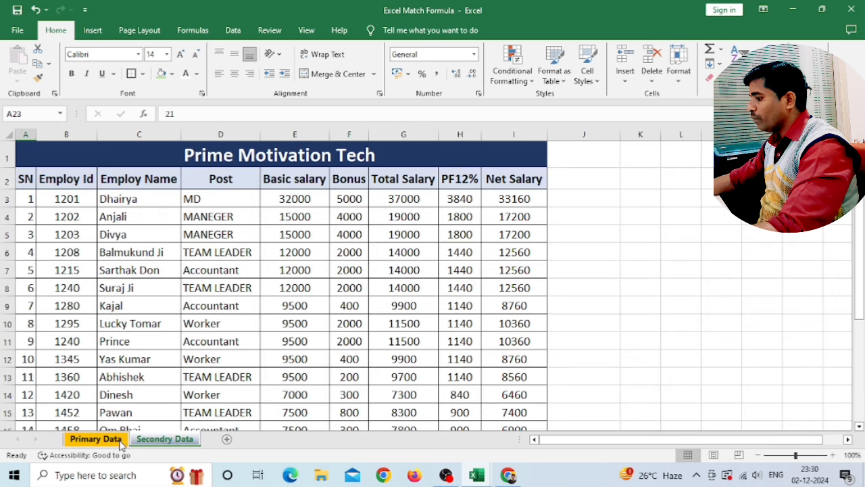
left_click(159, 439)
scroll(192, 382, "down", 3)
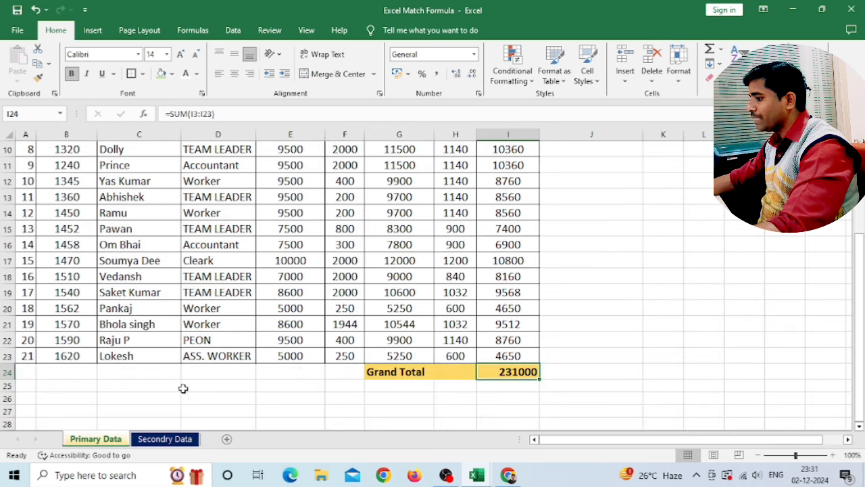
Start a VLOOKUP formula in cell J3 of the Secondry Data sheet, using the Employ Id in B3 as lookup value.
left_click(170, 443)
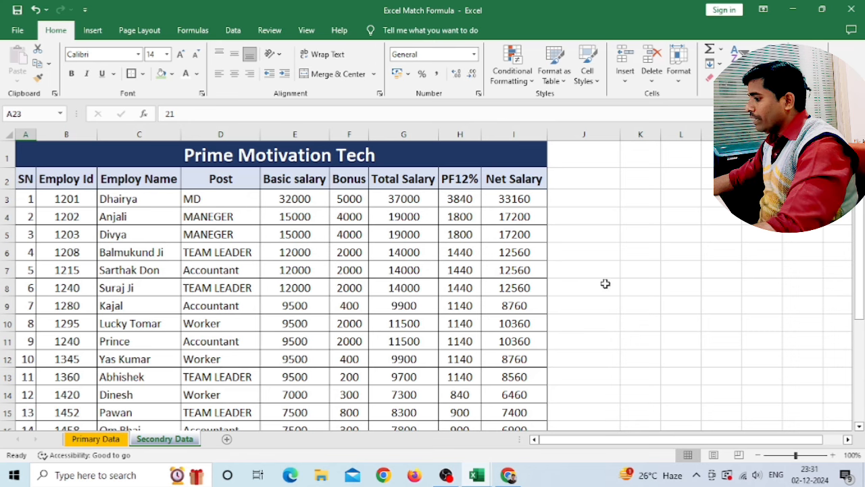
left_click(573, 200)
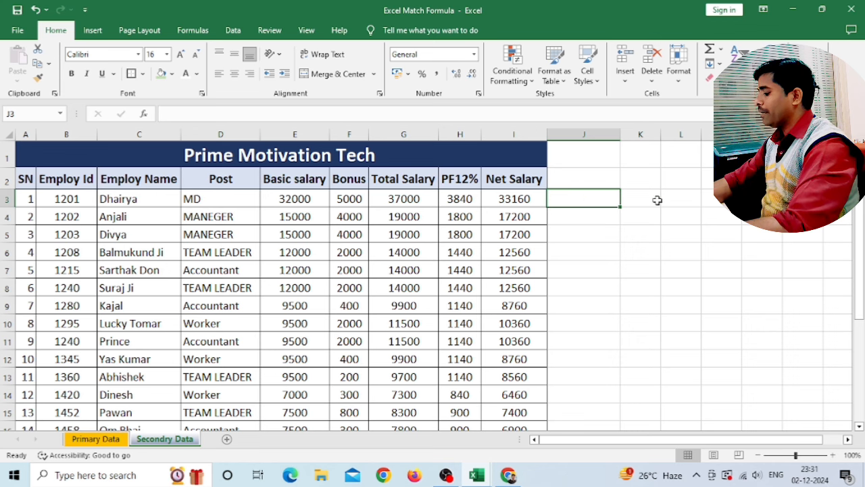
type("=vloo")
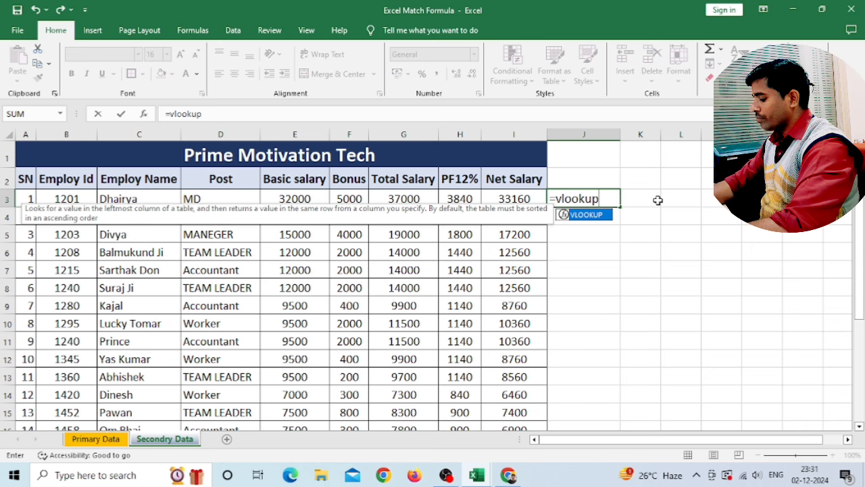
type("kup(")
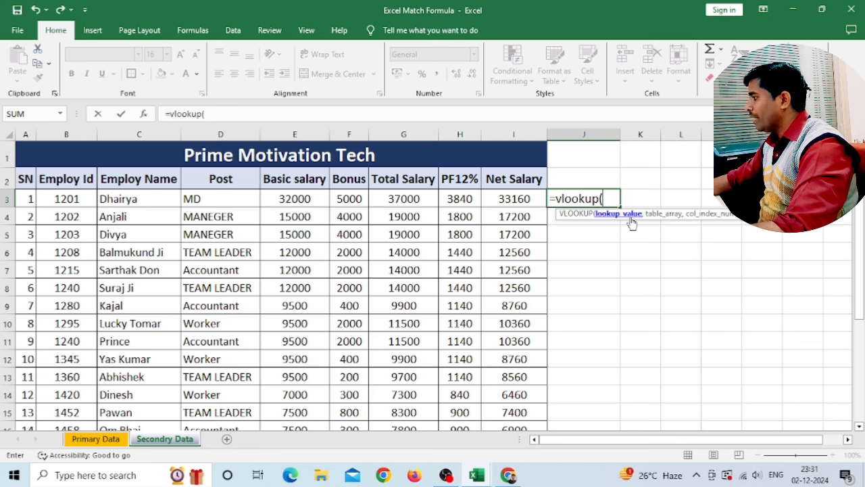
left_click(66, 198)
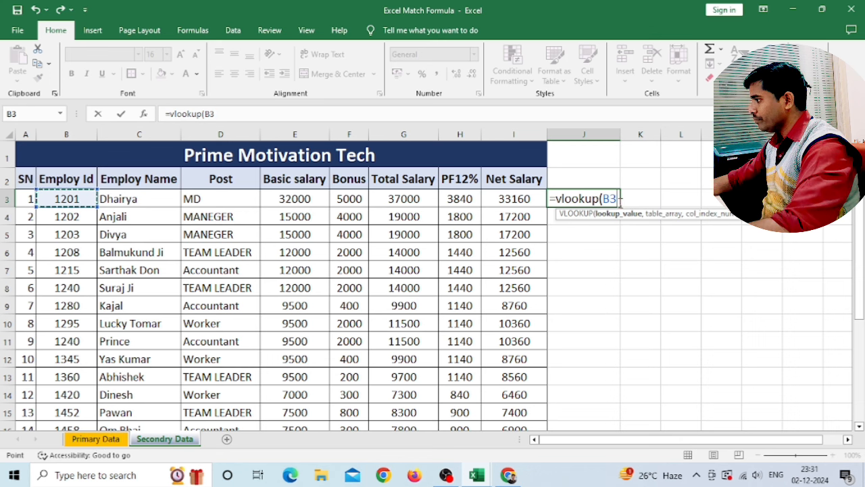
type(",")
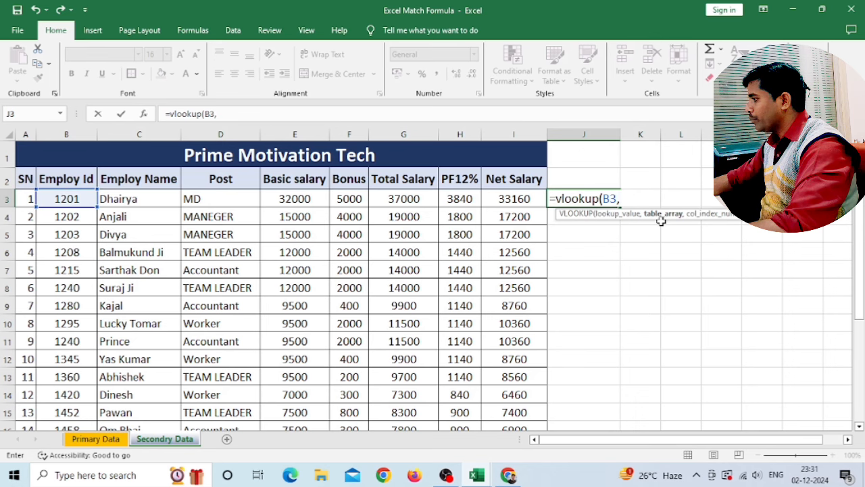
Complete the VLOOKUP with column B of the Primary Data sheet as table array, column index 1 and range lookup 0.
left_click(93, 442)
scroll(63, 242, "up", 3)
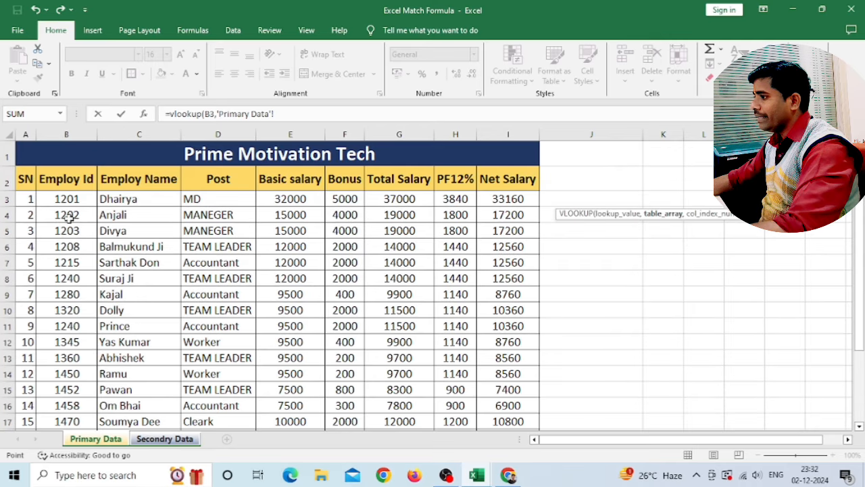
left_click(73, 135)
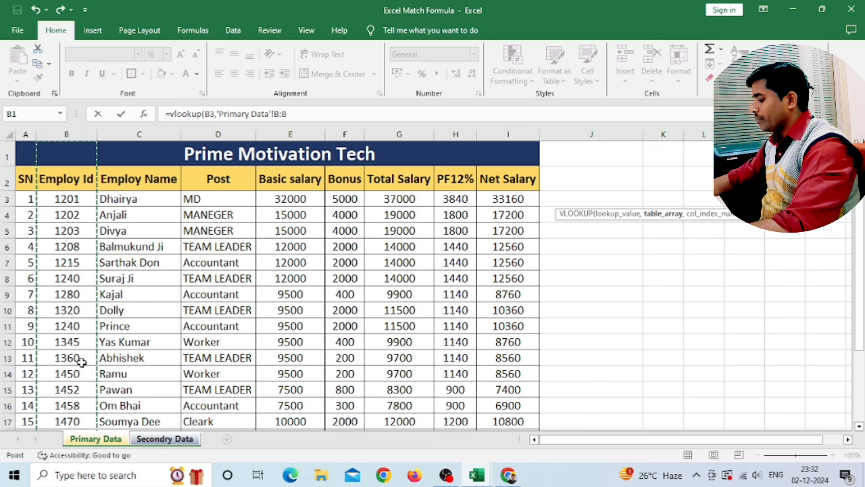
type(",1")
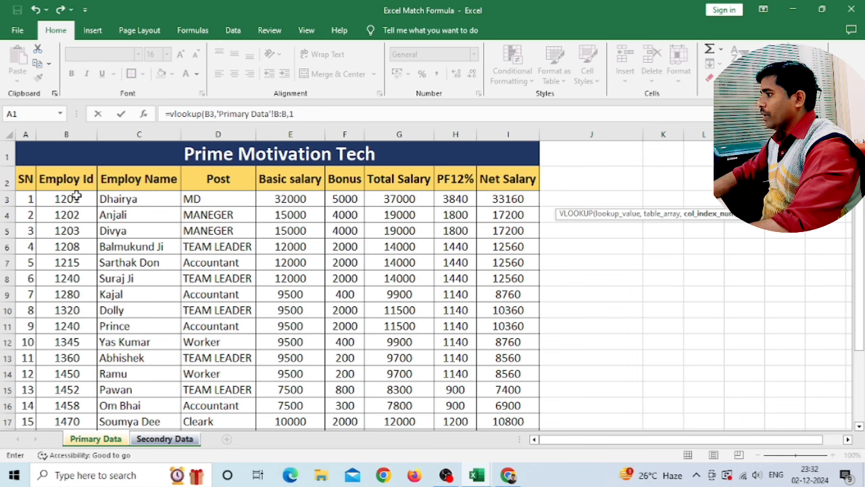
type(",")
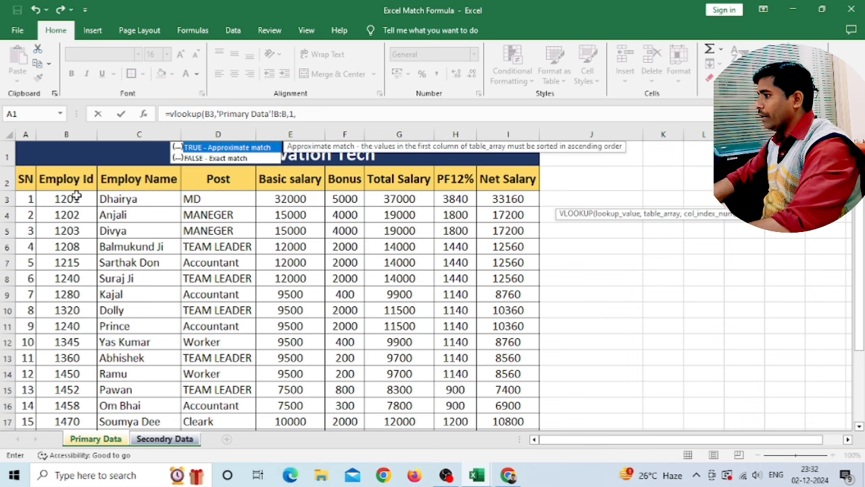
type("0")
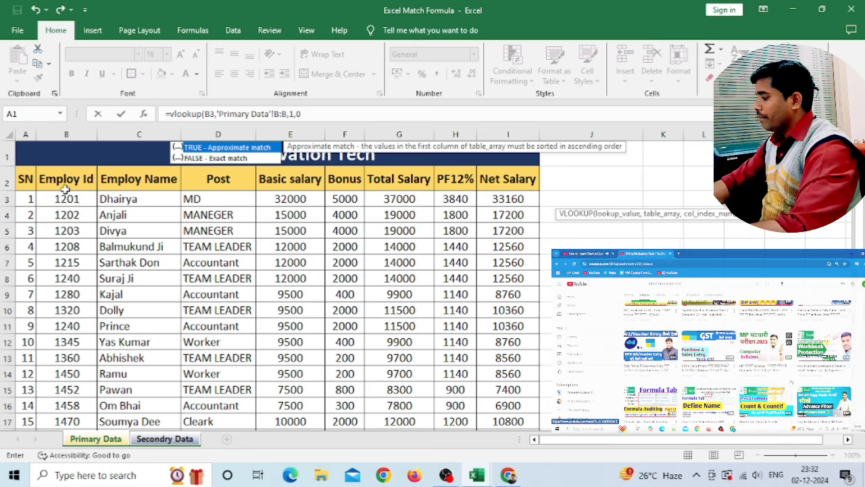
type(")")
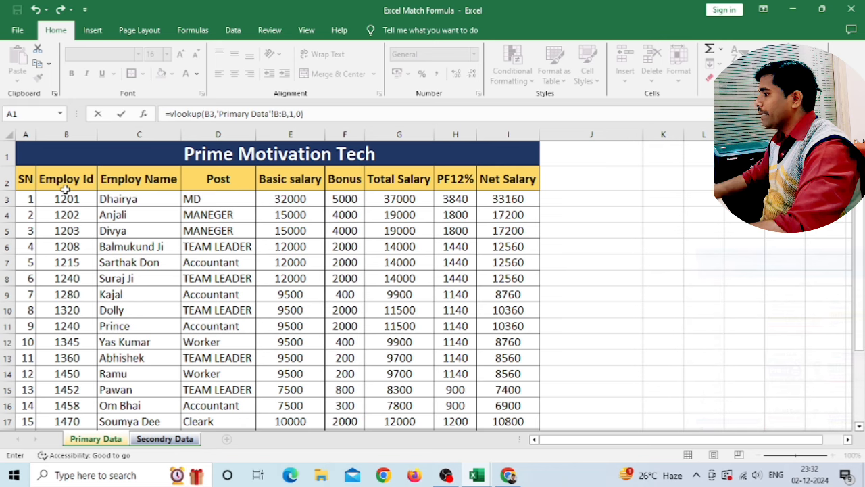
key("Return")
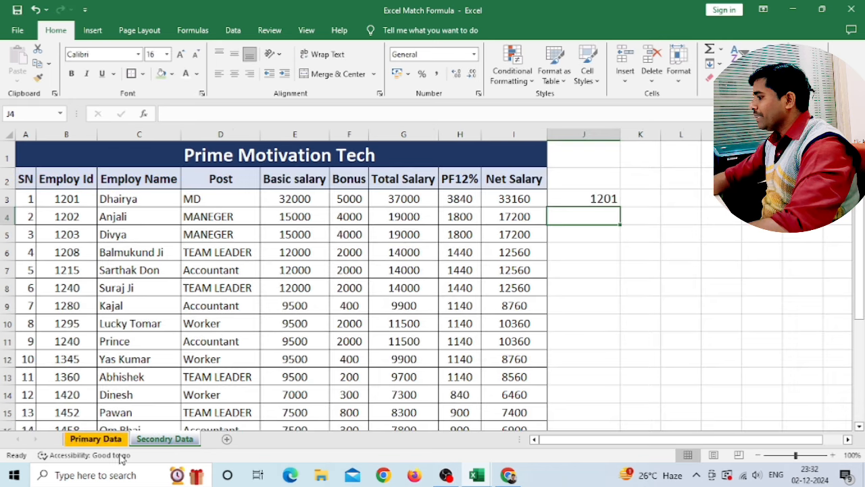
Check the J3 lookup against both sheets and fill its VLOOKUP formula down column J through row 23 of Secondry Data.
left_click(599, 198)
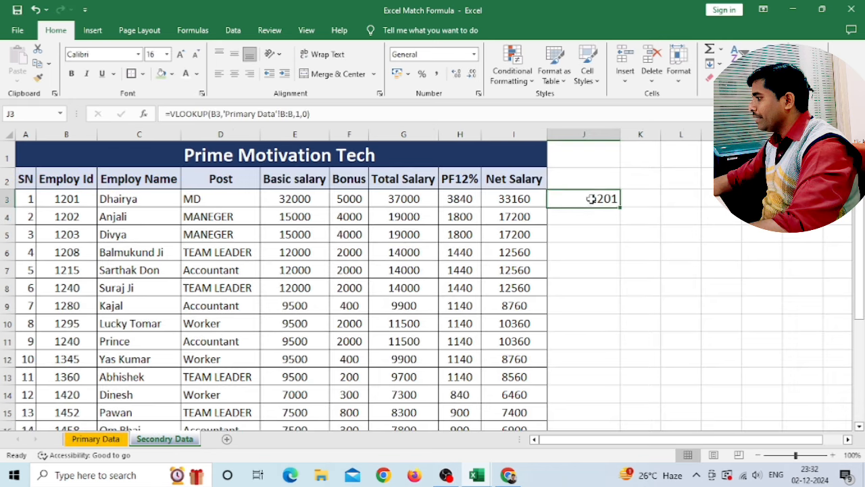
left_click(72, 196)
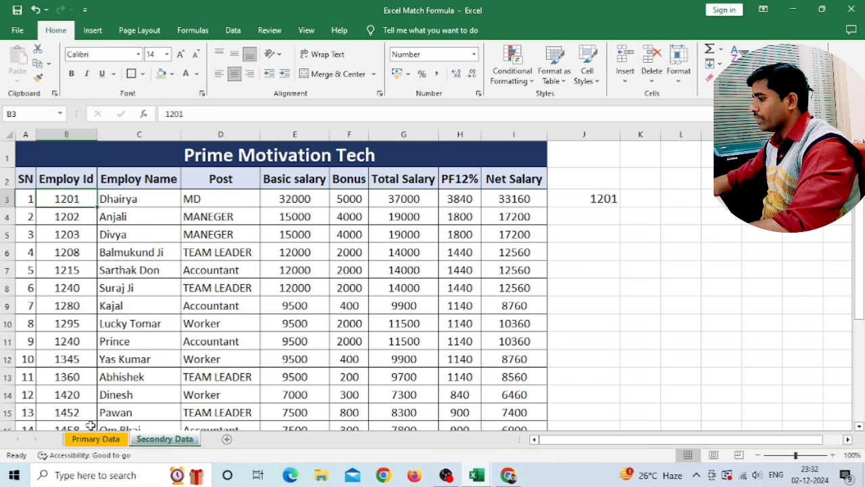
left_click(95, 439)
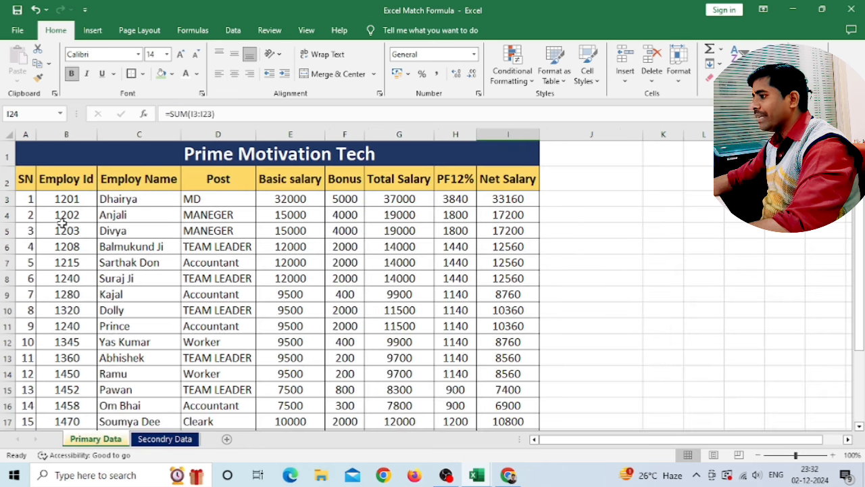
left_click(166, 438)
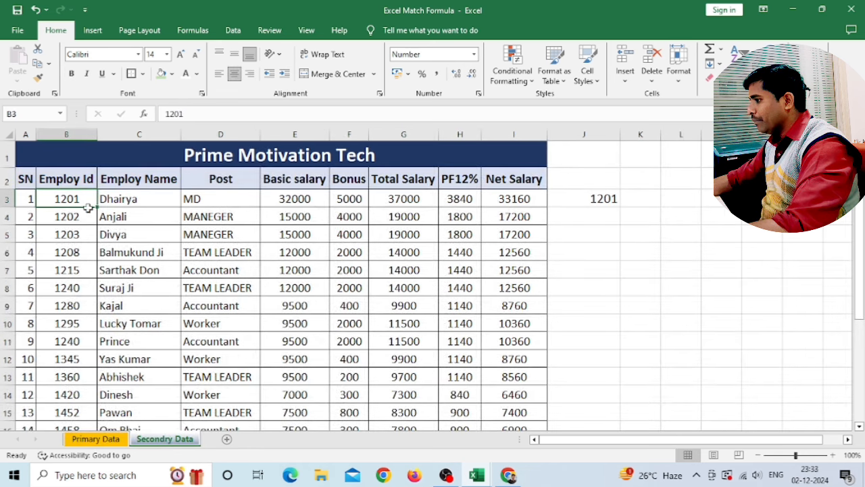
left_click(585, 198)
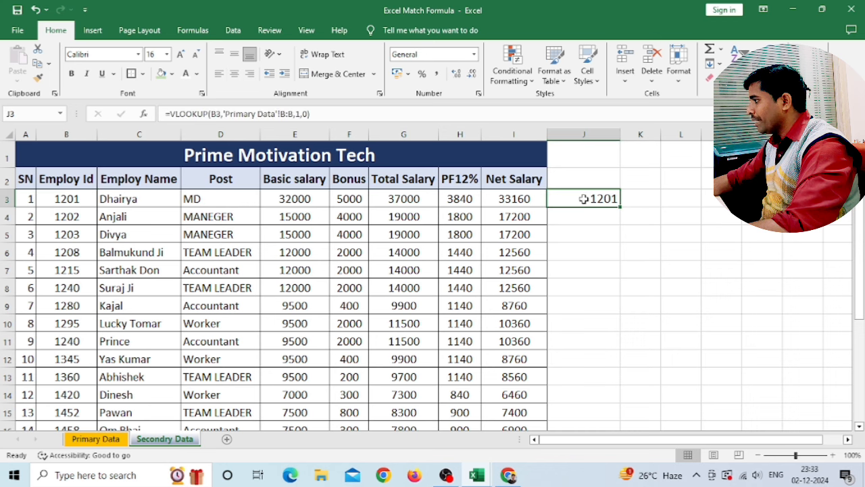
left_click_drag(621, 207, 599, 423)
scroll(595, 305, "up", 3)
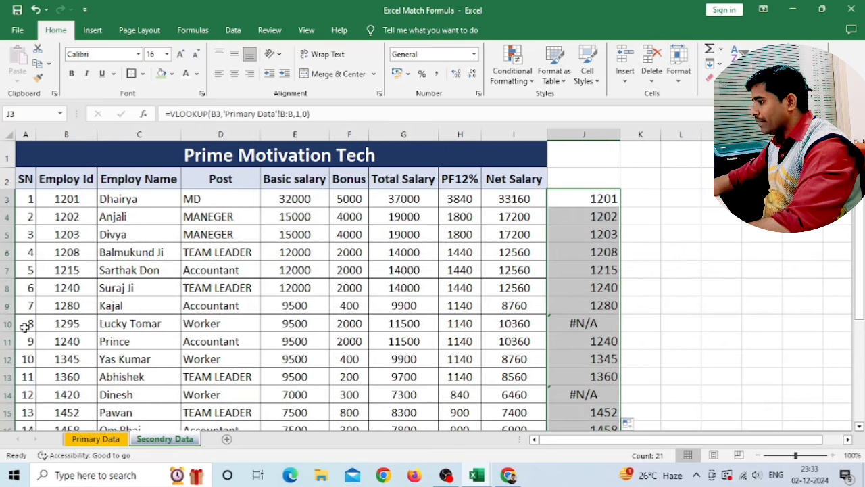
Examine the Secondry Data rows with #N/A in column J and compare their Employ Ids with the Primary Data sheet.
left_click_drag(26, 325, 544, 323)
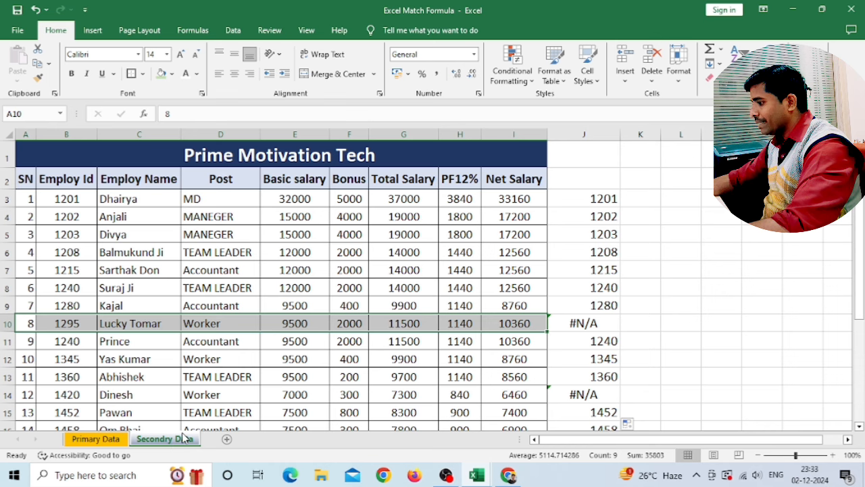
left_click(96, 441)
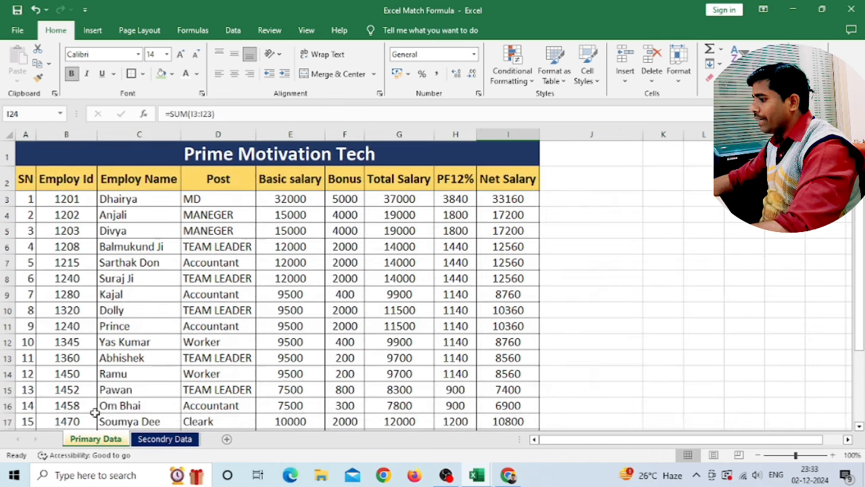
left_click(166, 439)
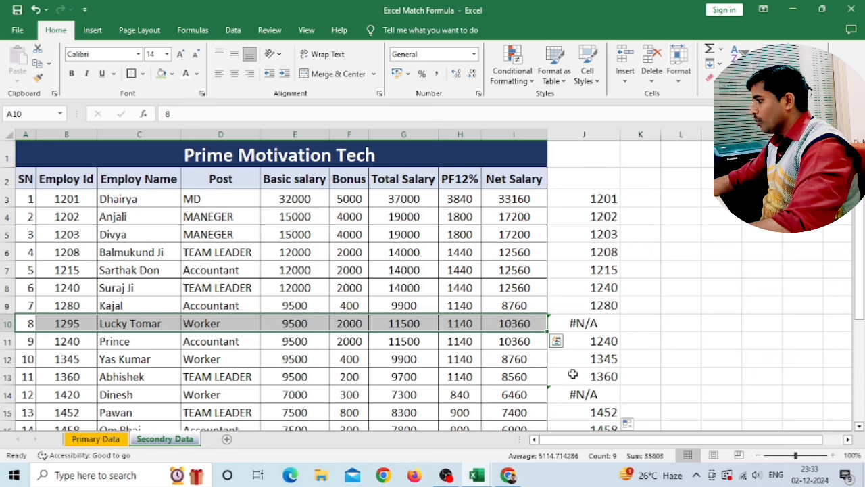
left_click(61, 395)
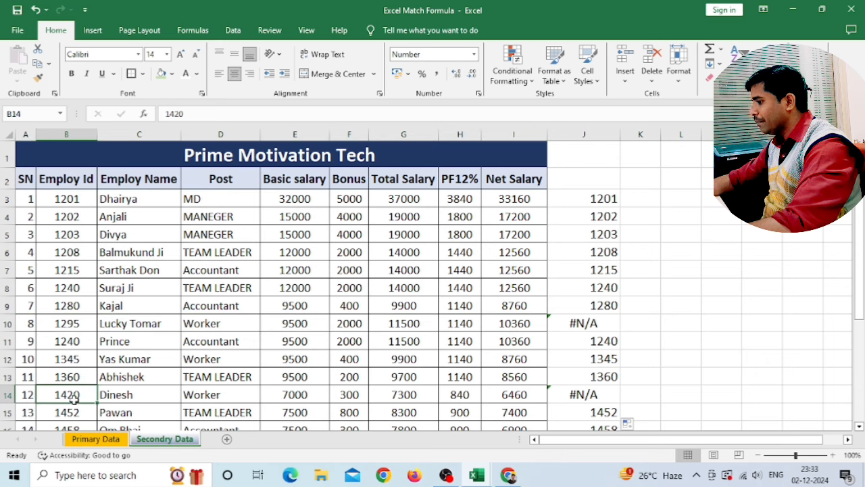
left_click_drag(74, 398, 581, 399)
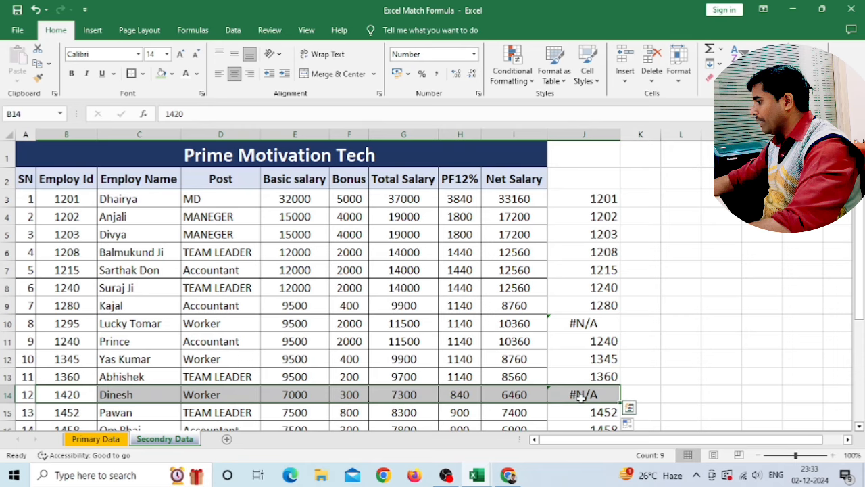
left_click(84, 440)
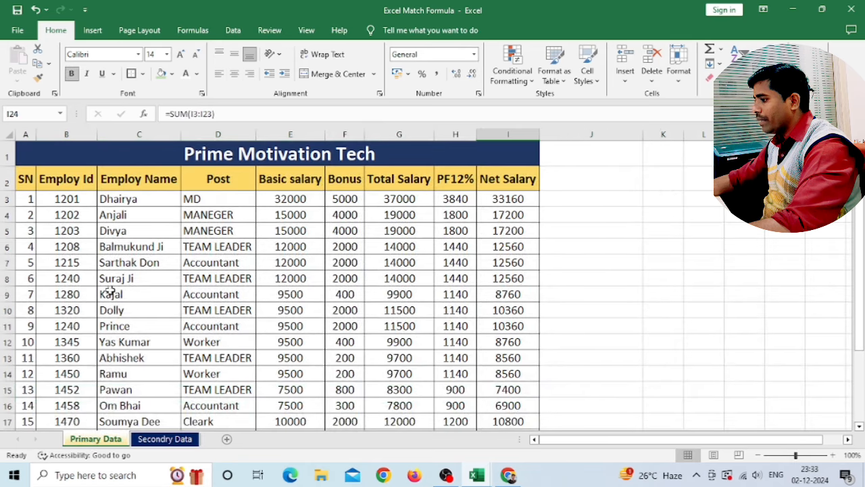
left_click(166, 439)
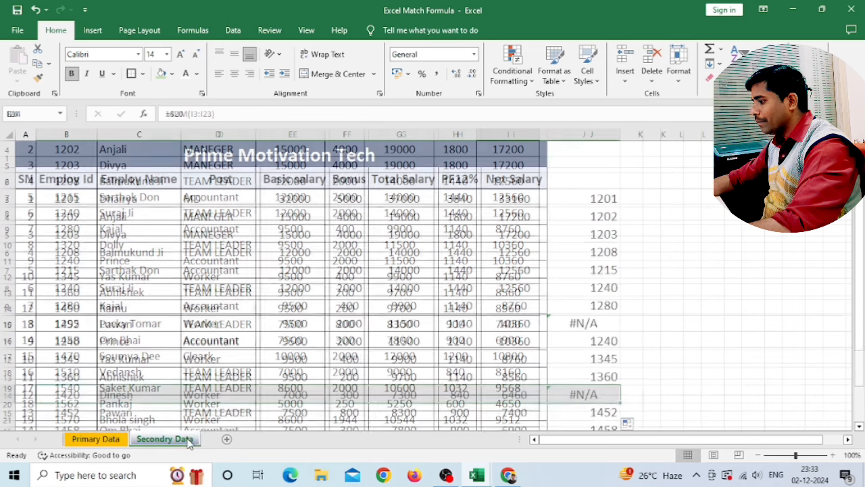
scroll(560, 278, "down", 4)
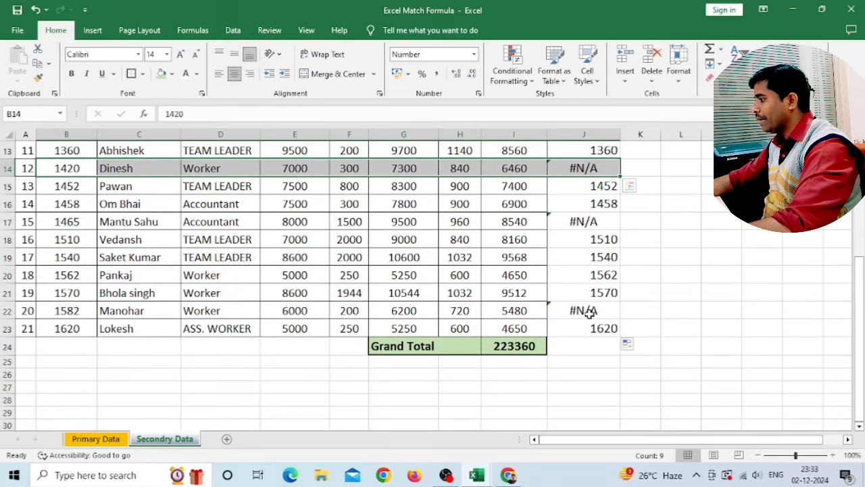
scroll(589, 241, "up", 4)
Add filters to header row 2 of the Secondry Data table, including the blank header cell J2.
left_click(591, 179)
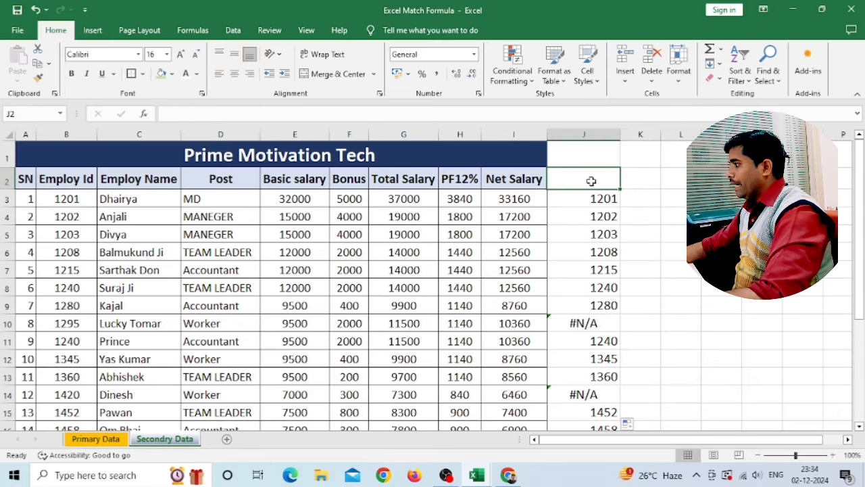
scroll(582, 196, "down", 2)
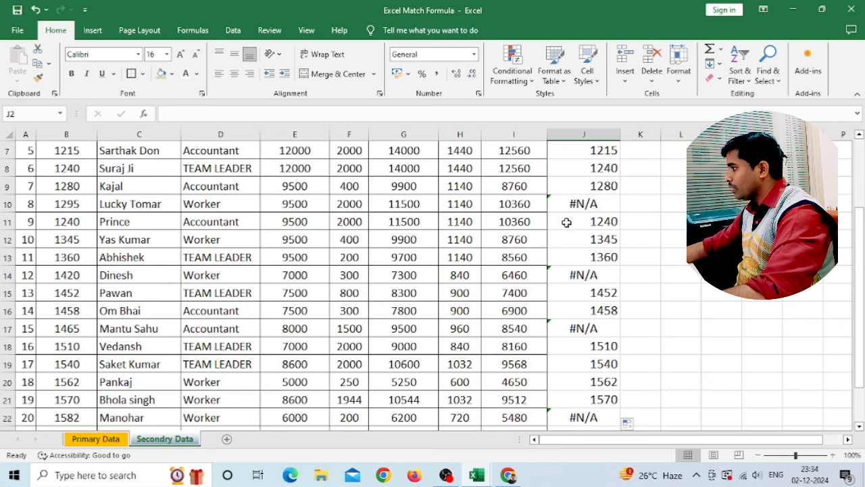
scroll(596, 235, "up", 2)
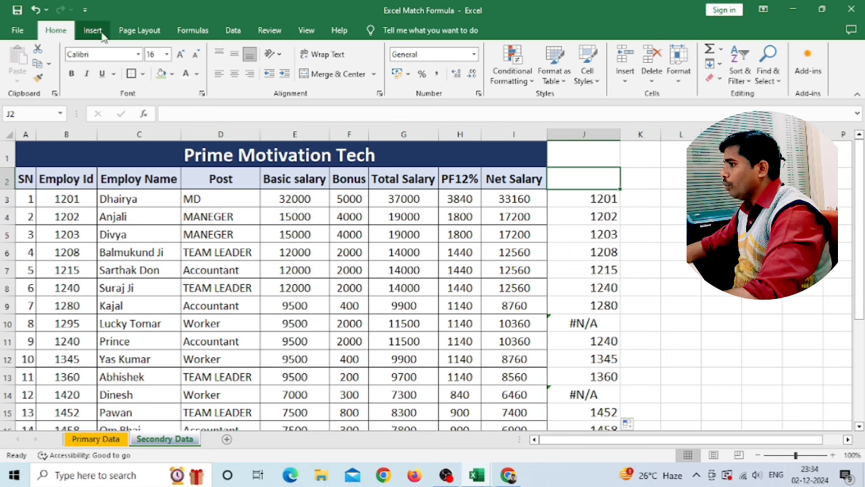
left_click(740, 73)
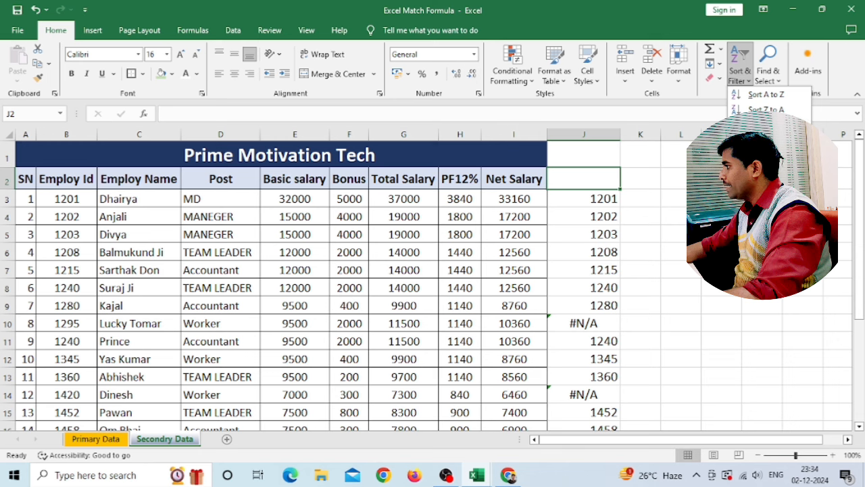
left_click(761, 142)
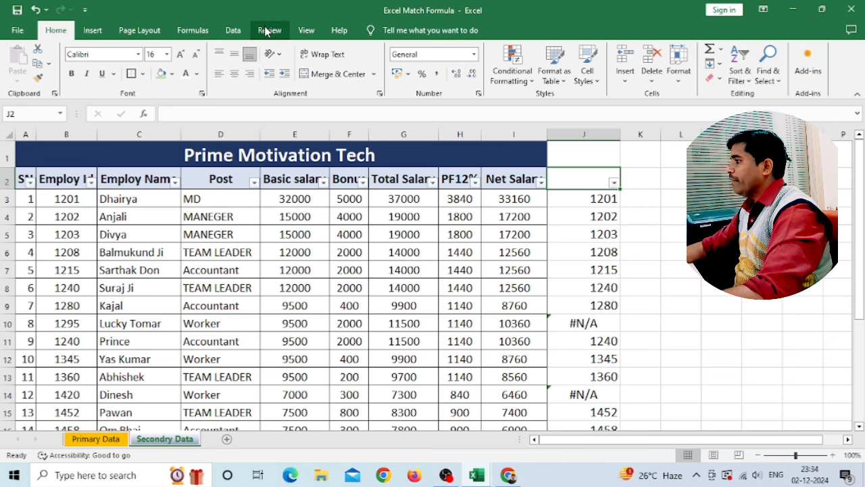
left_click(233, 29)
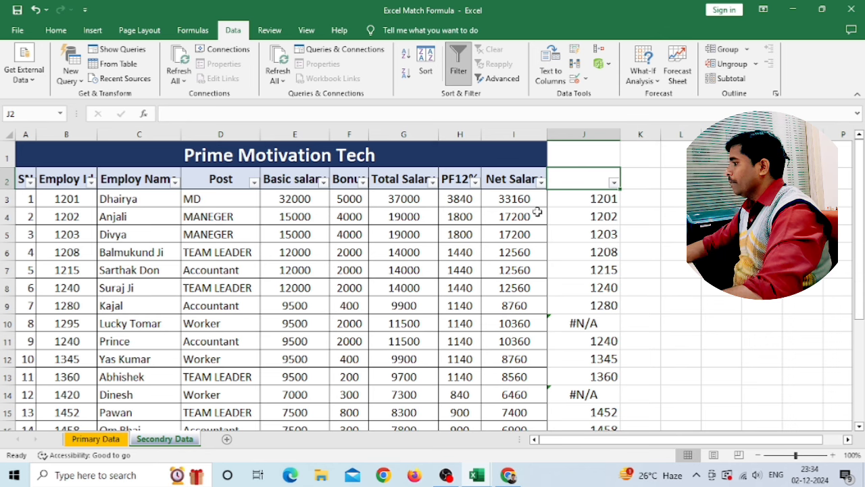
Filter column J to show only the #N/A rows.
left_click(614, 184)
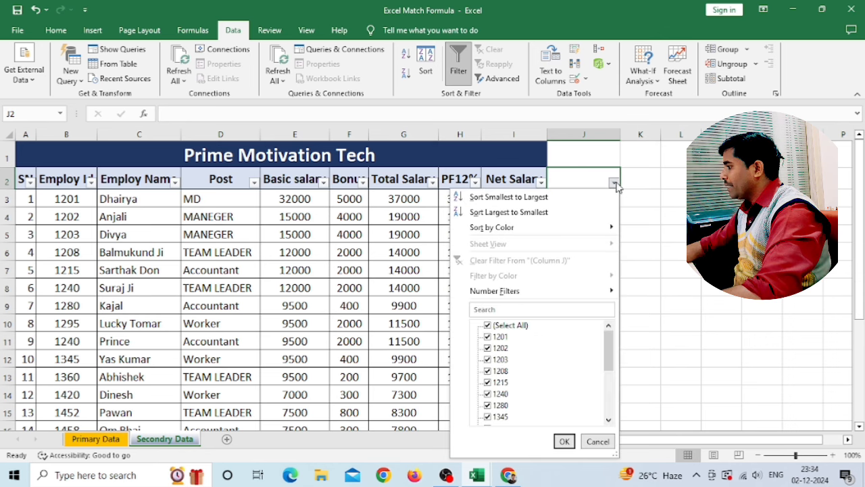
left_click(487, 325)
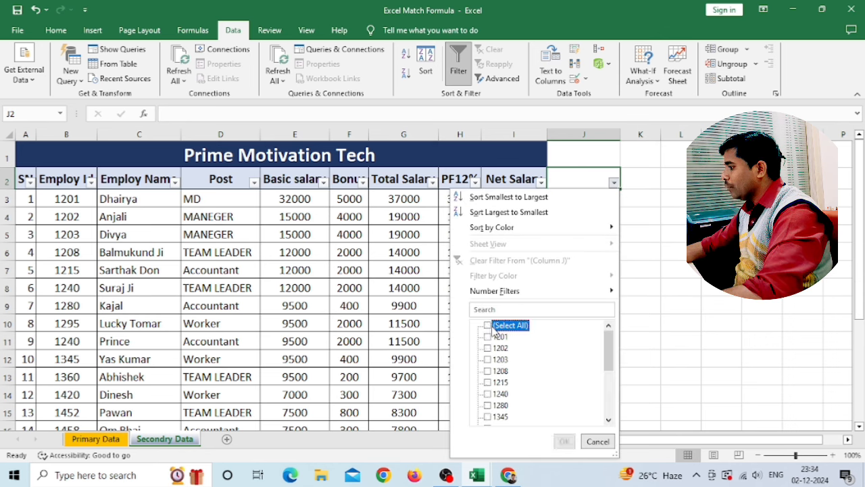
left_click_drag(611, 346, 610, 390)
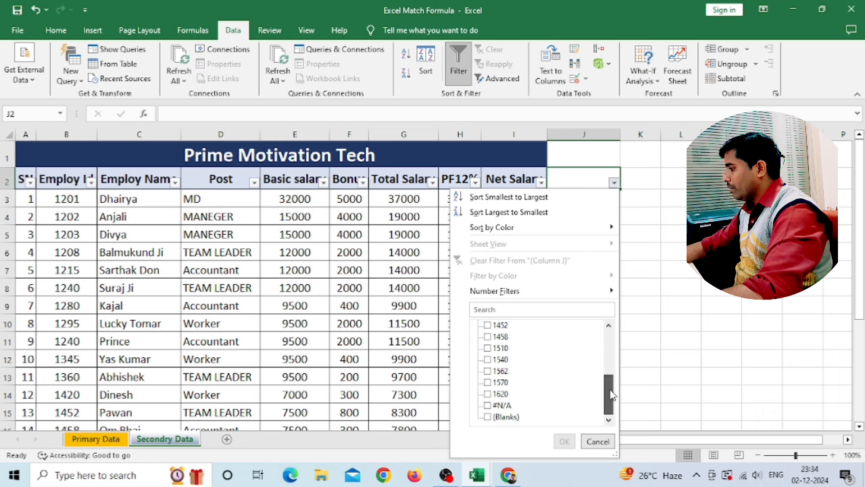
left_click(492, 406)
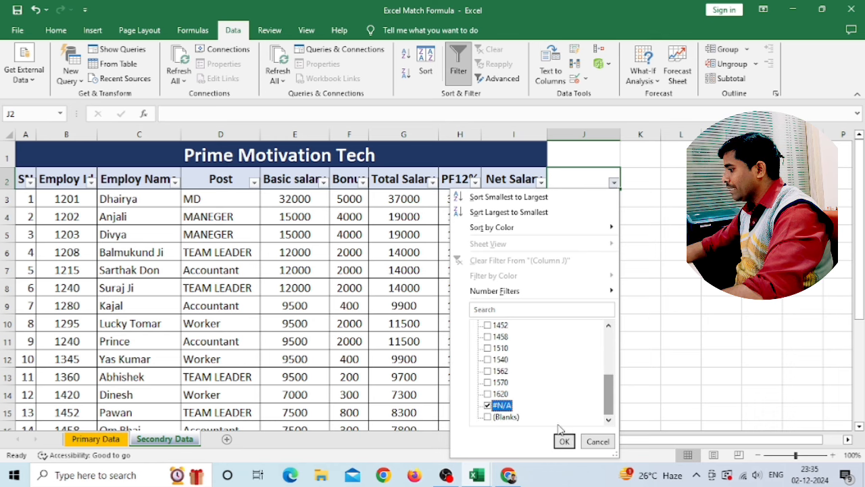
left_click(563, 441)
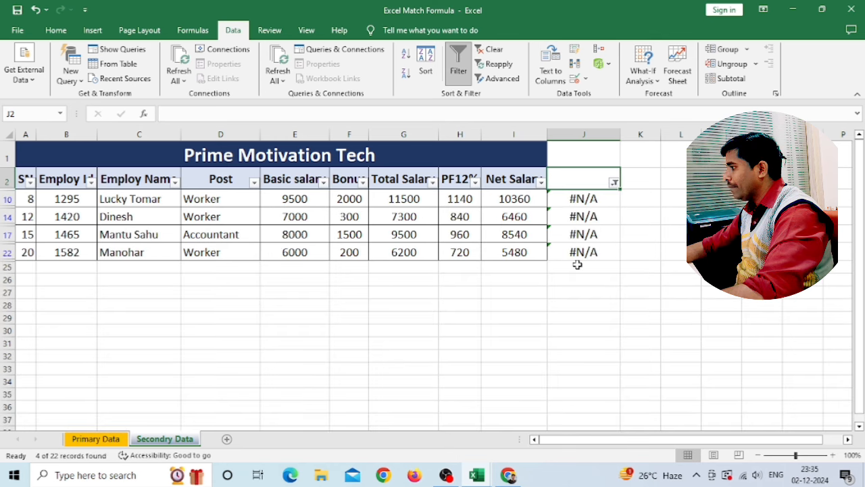
Delete the filtered #N/A rows from the Secondry Data sheet and turn off the filter.
left_click_drag(7, 199, 14, 248)
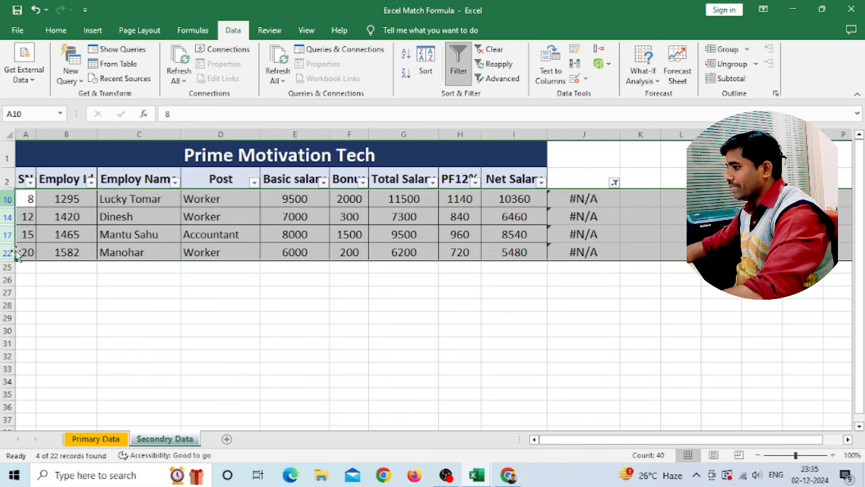
right_click(5, 201)
left_click(47, 326)
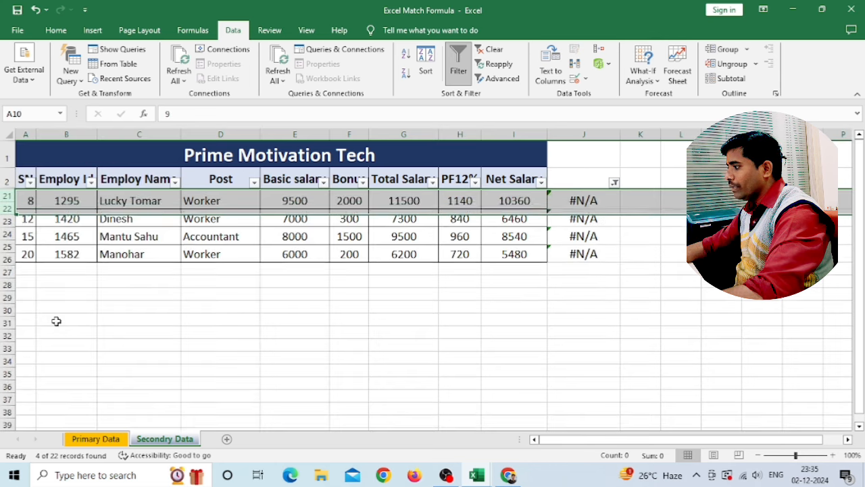
left_click(458, 64)
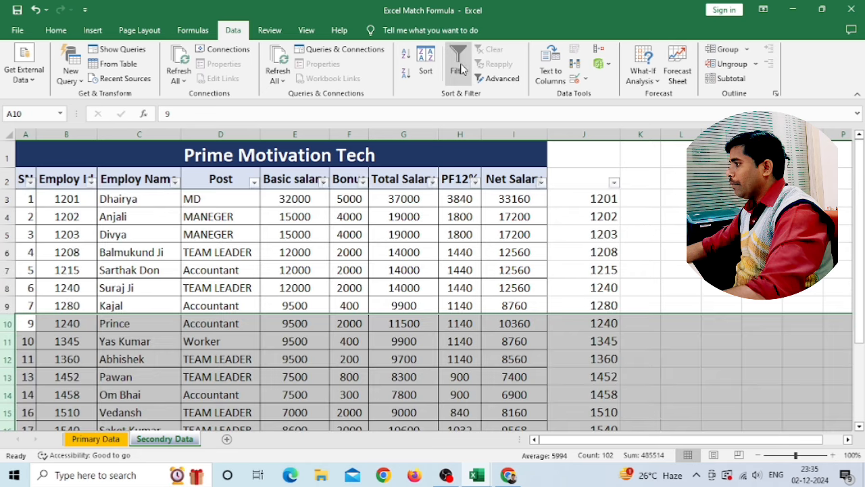
scroll(440, 306, "down", 2)
scroll(439, 306, "up", 2)
Renumber the SN column of the Secondry Data sheet from 1 to 17, starting in A3.
left_click(47, 248)
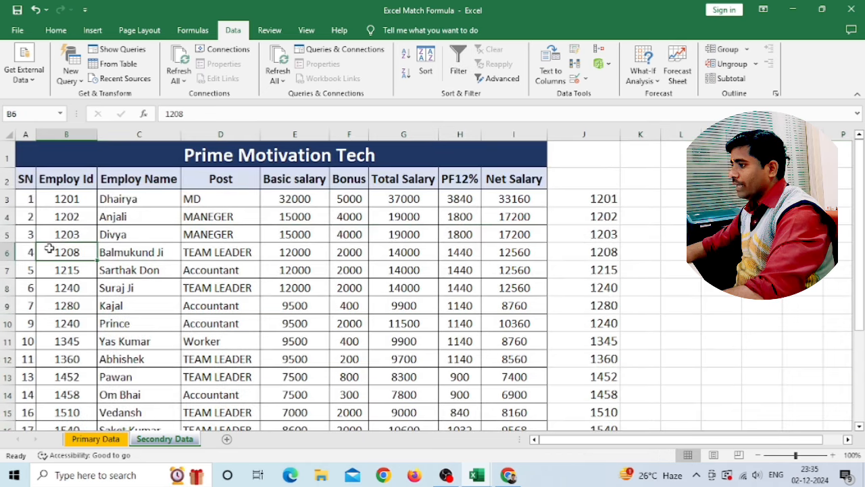
left_click_drag(31, 198, 30, 386)
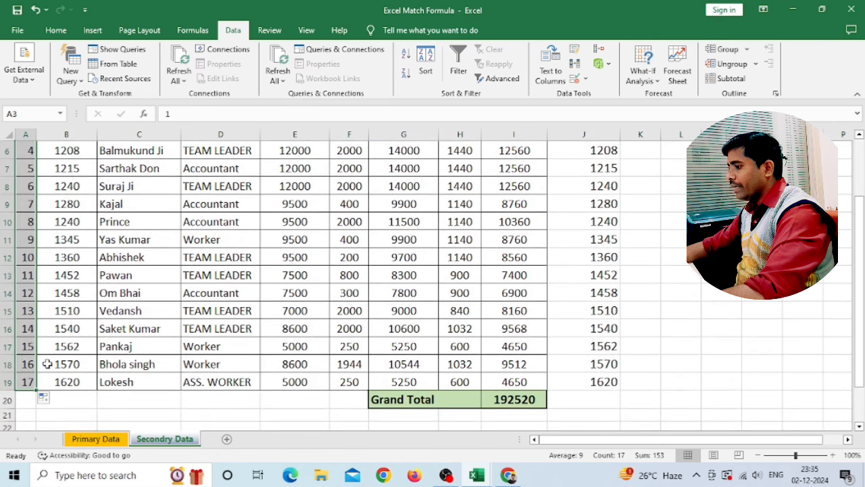
Compare the serial numbers and Grand Total of the Secondry Data and Primary Data sheets, ending at cell A20 of Secondry Data.
left_click(95, 439)
scroll(68, 358, "down", 3)
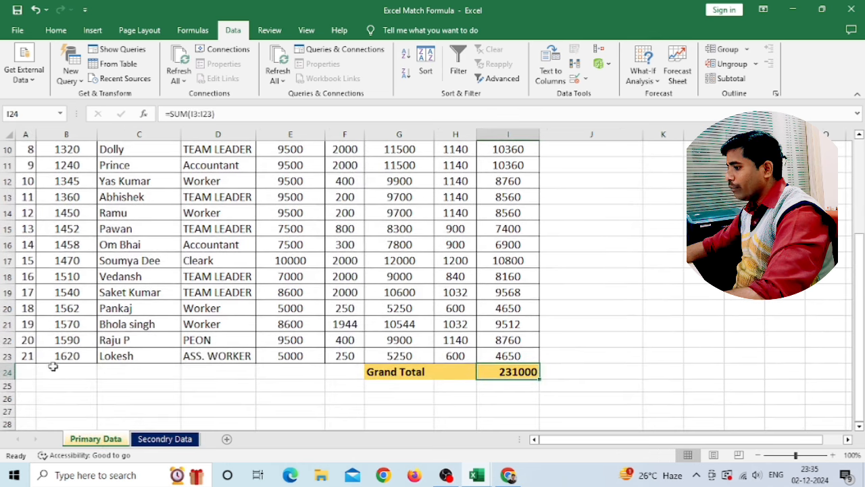
left_click(162, 439)
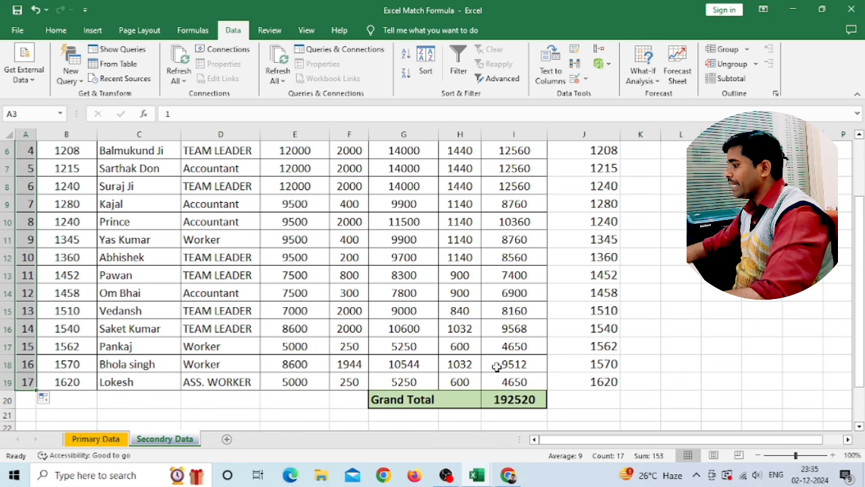
scroll(608, 275, "up", 2)
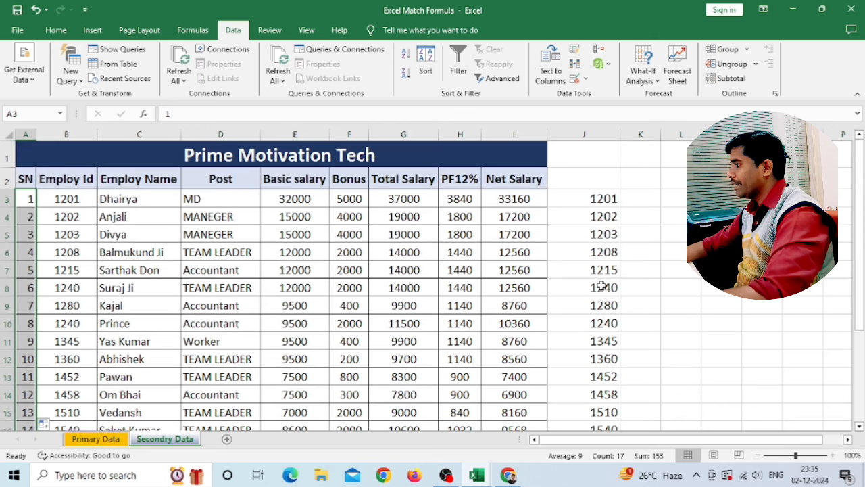
scroll(608, 284, "down", 2)
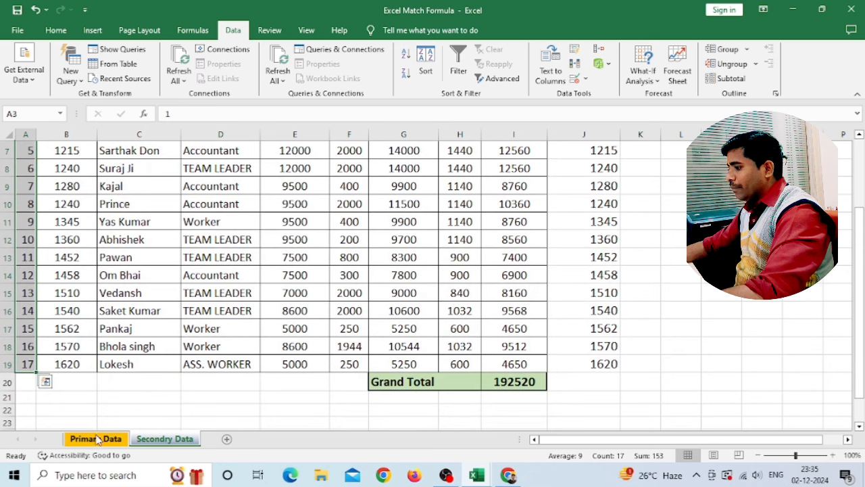
left_click(28, 380)
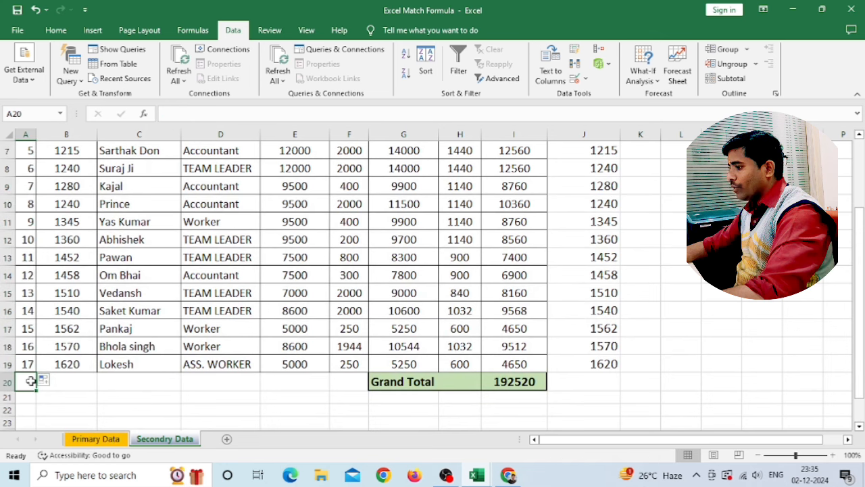
left_click(6, 381)
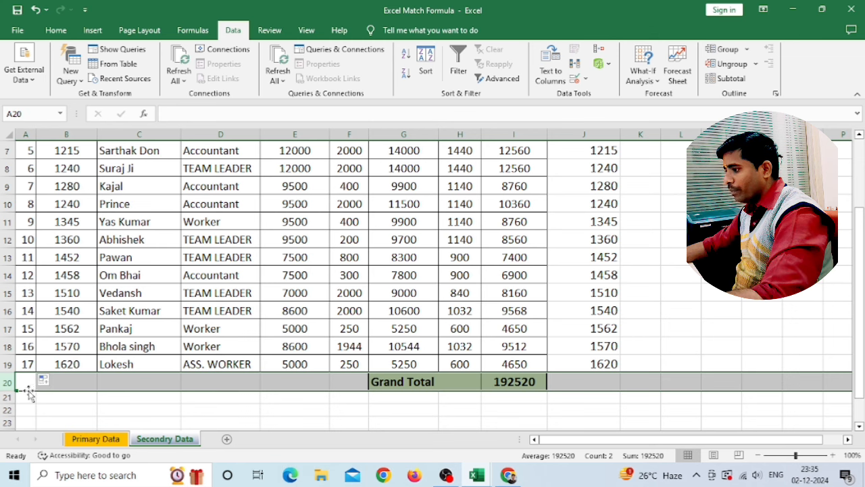
left_click_drag(21, 391, 42, 379)
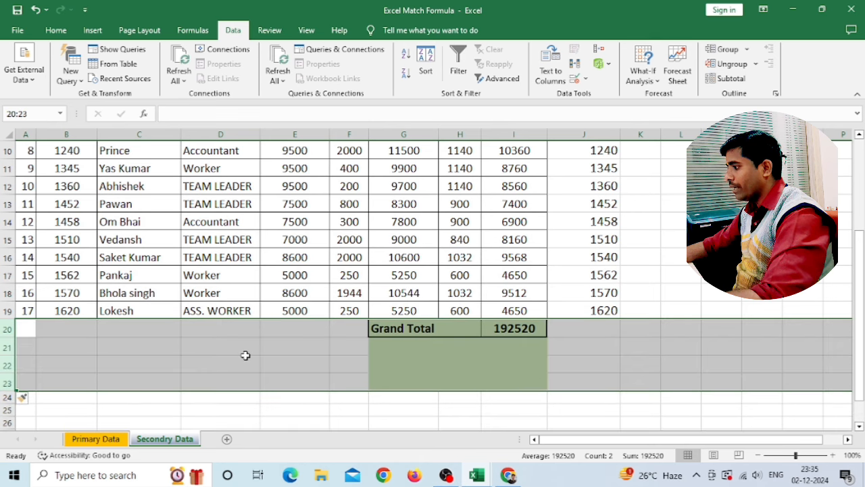
key("ctrl+z")
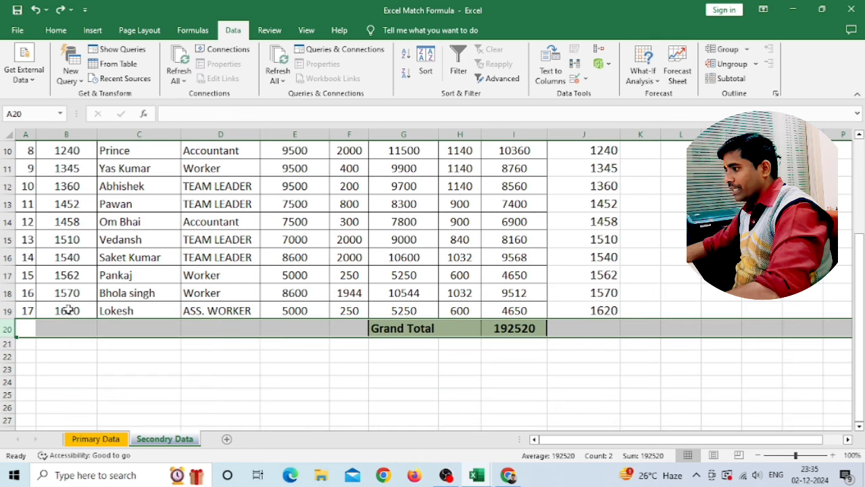
Insert four blank rows between row 19 and the Grand Total row of the Secondry Data sheet.
left_click(10, 310)
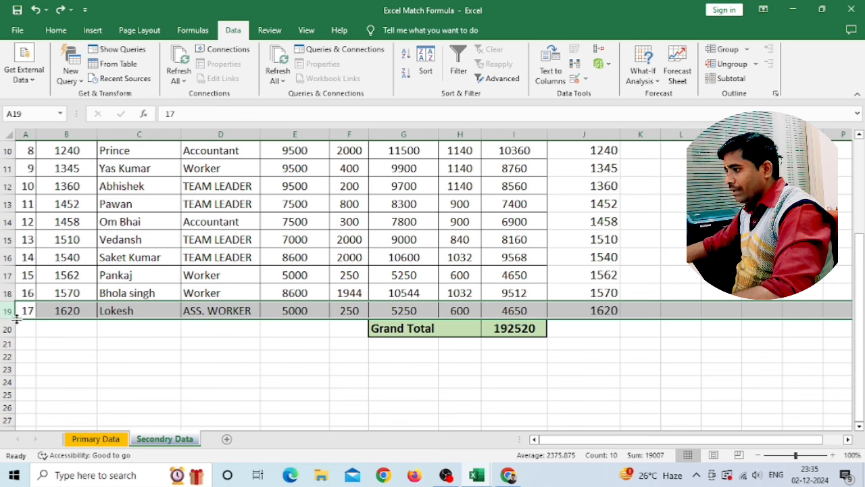
left_click_drag(17, 319, 19, 369)
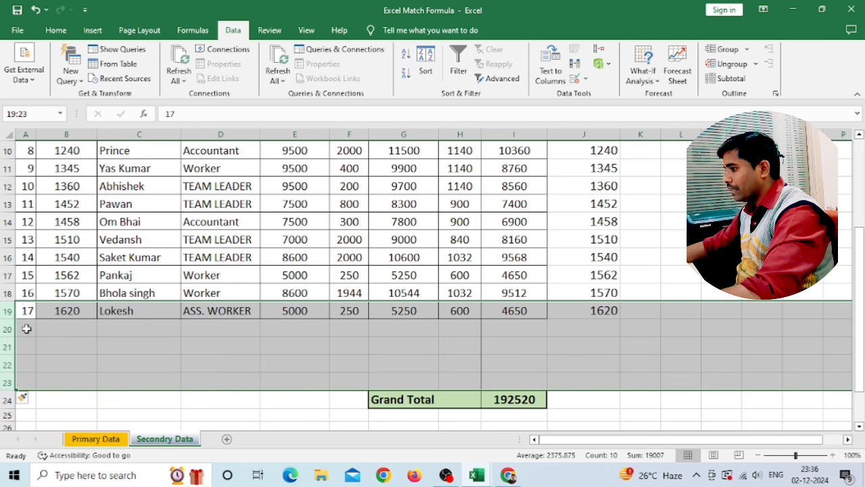
left_click(529, 350)
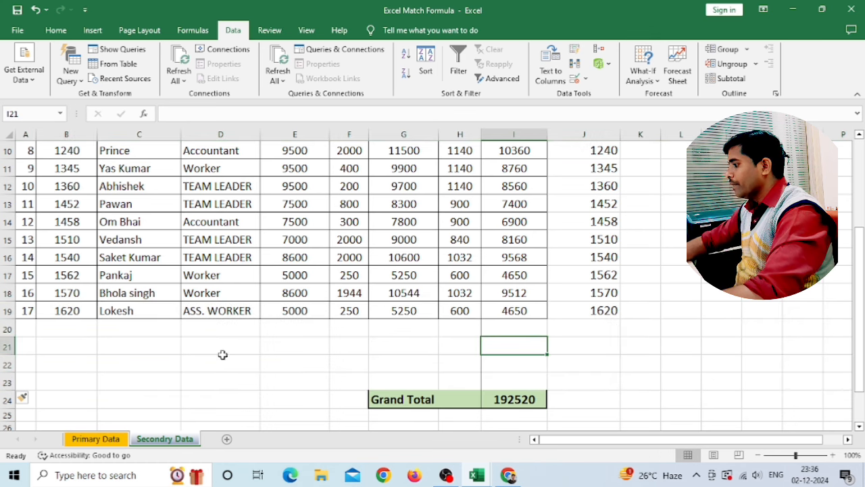
Set the font size of cell J3 on the Primary Data sheet to 20.
left_click(105, 444)
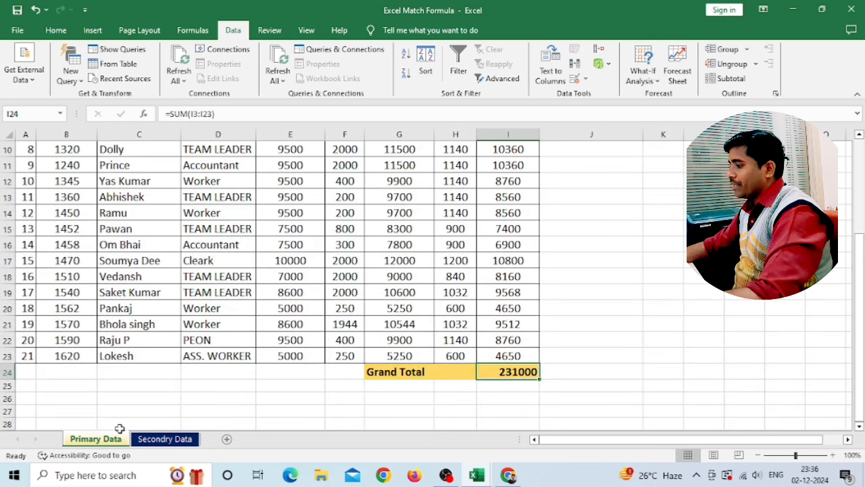
scroll(444, 303, "up", 3)
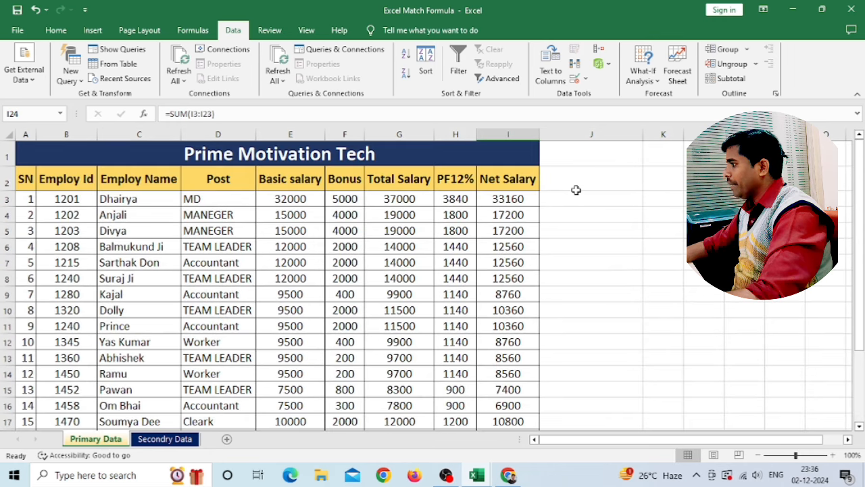
left_click(572, 198)
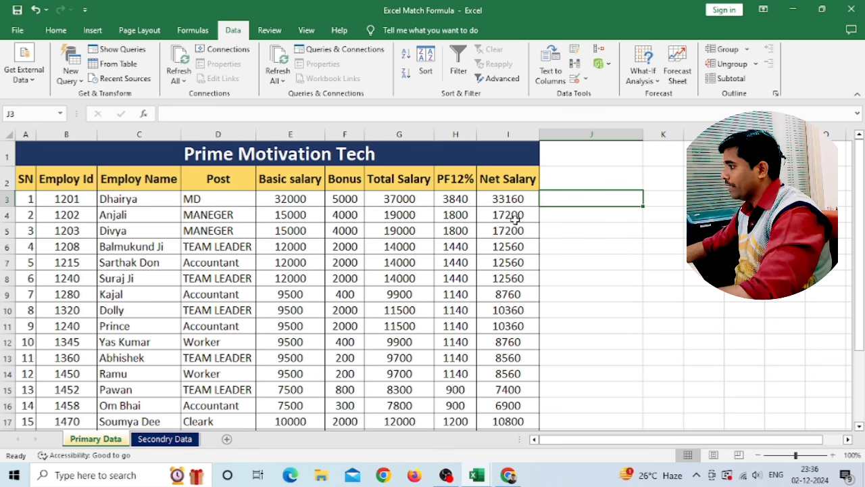
type("=")
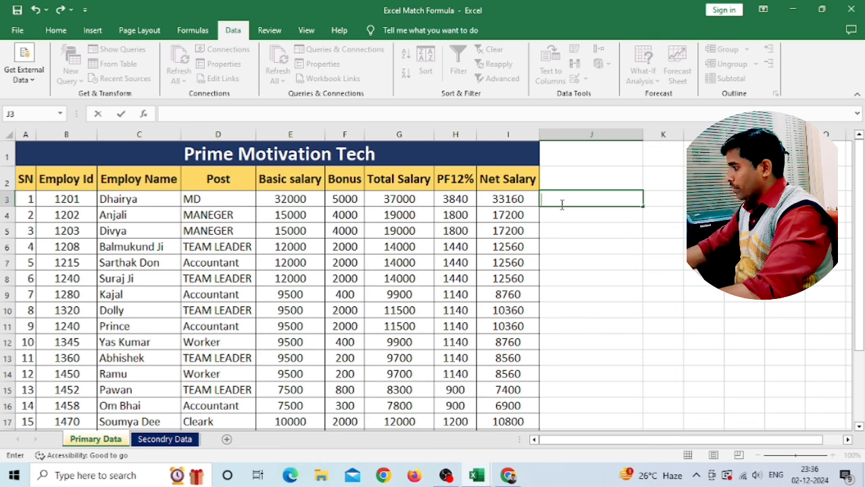
key("Escape")
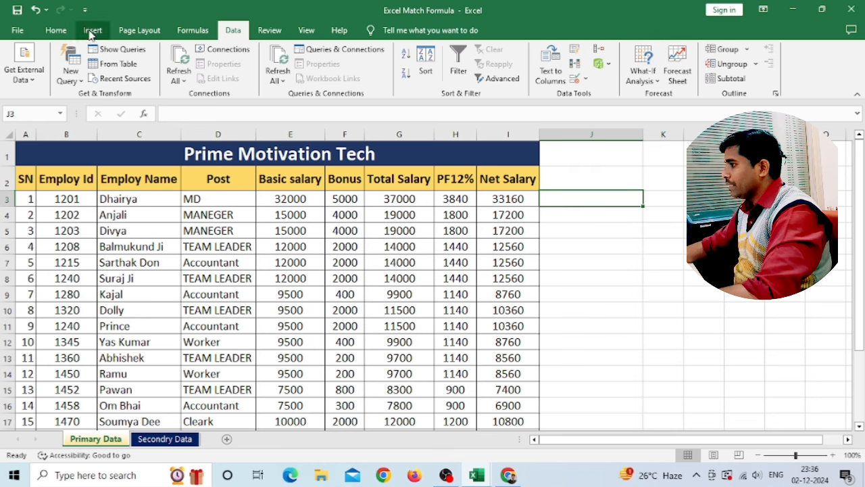
left_click(55, 31)
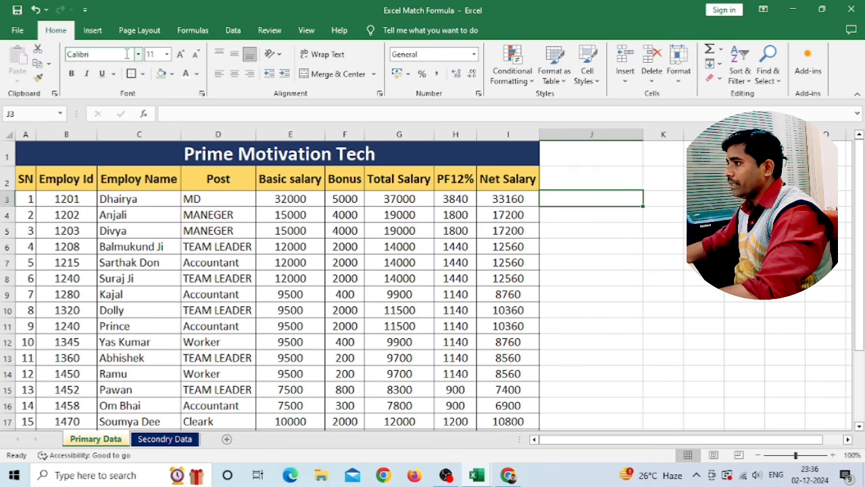
left_click(180, 55)
left_click(181, 54)
left_click(181, 54)
left_click(181, 55)
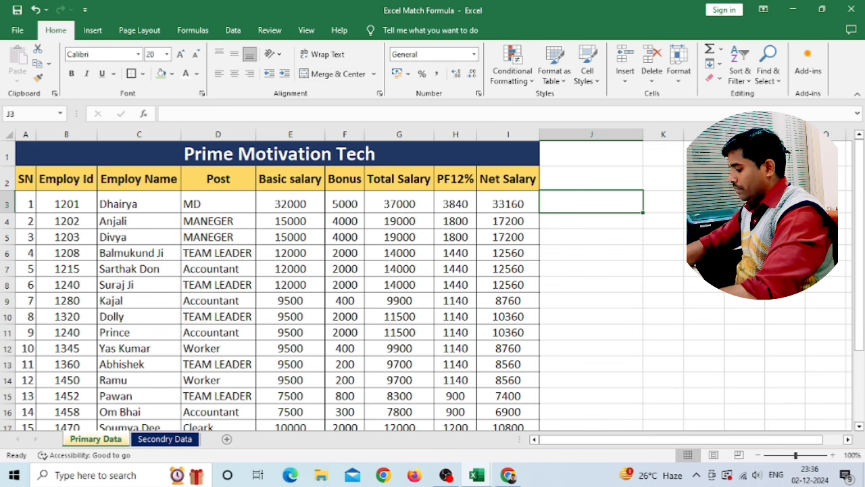
Enter =VLOOKUP(B3,'Secondry Data'!B:B,1,0) in cell J3 of the Primary Data sheet to look up its Employ Id.
type("=")
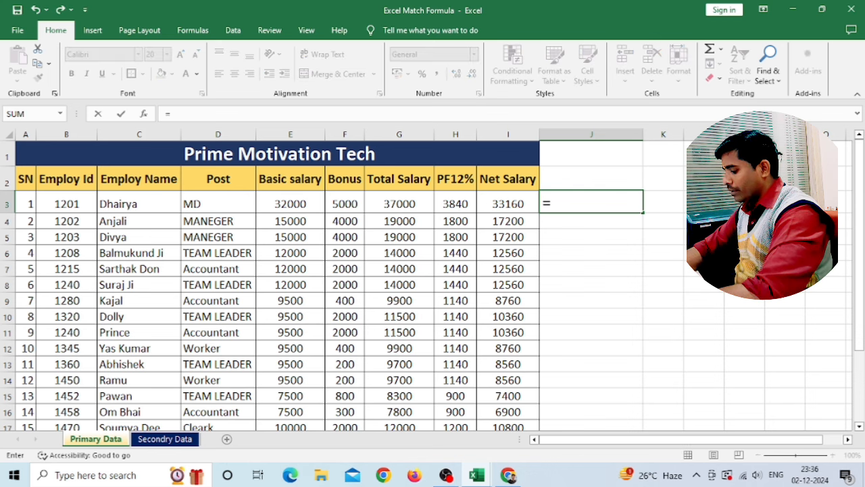
type("vlooku")
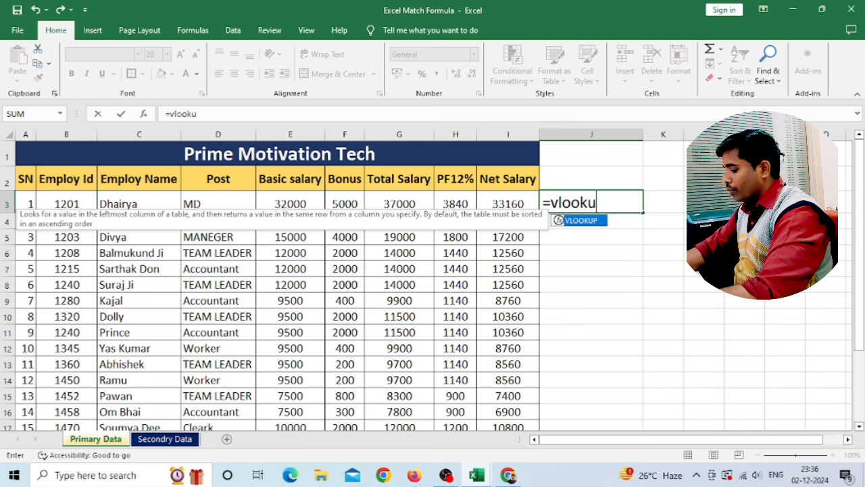
type("p(")
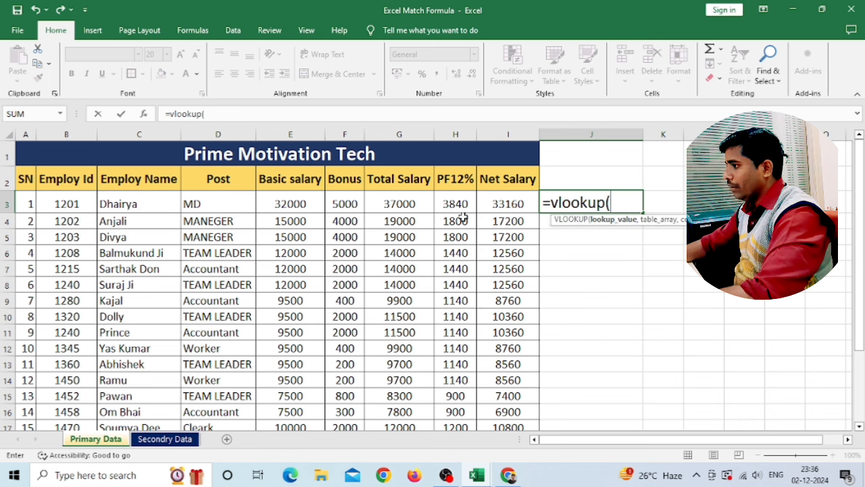
left_click(75, 202)
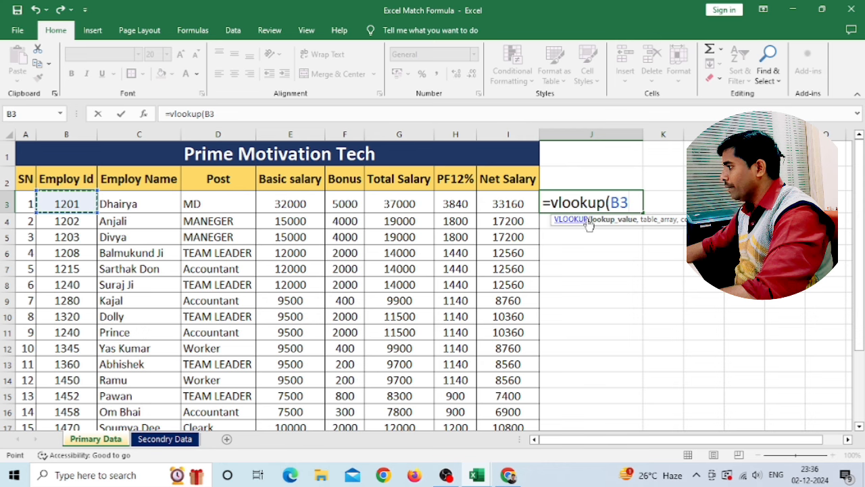
type(",")
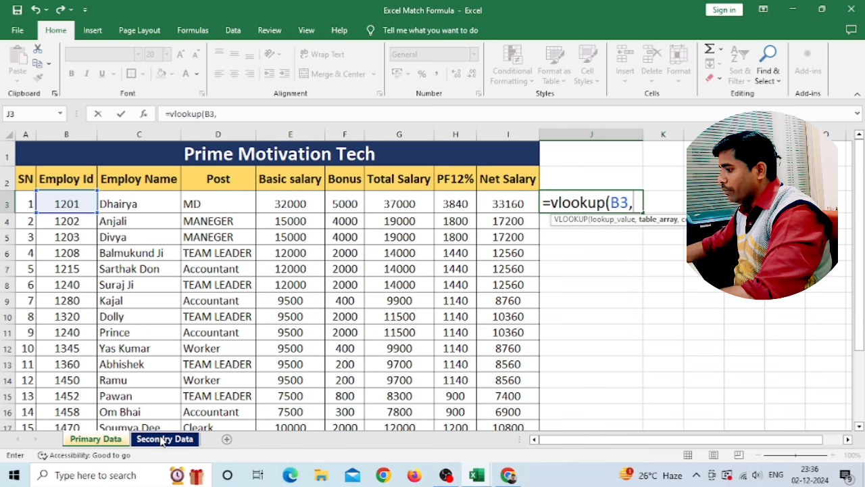
left_click(140, 441)
scroll(81, 179, "up", 3)
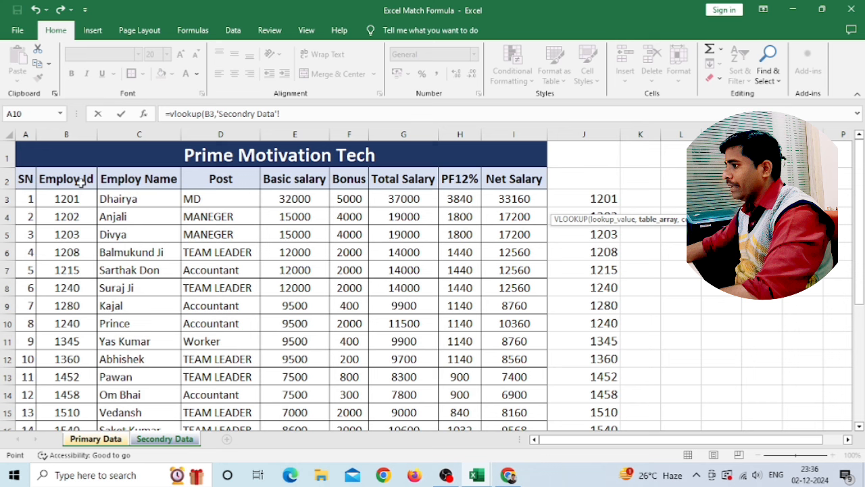
left_click(76, 134)
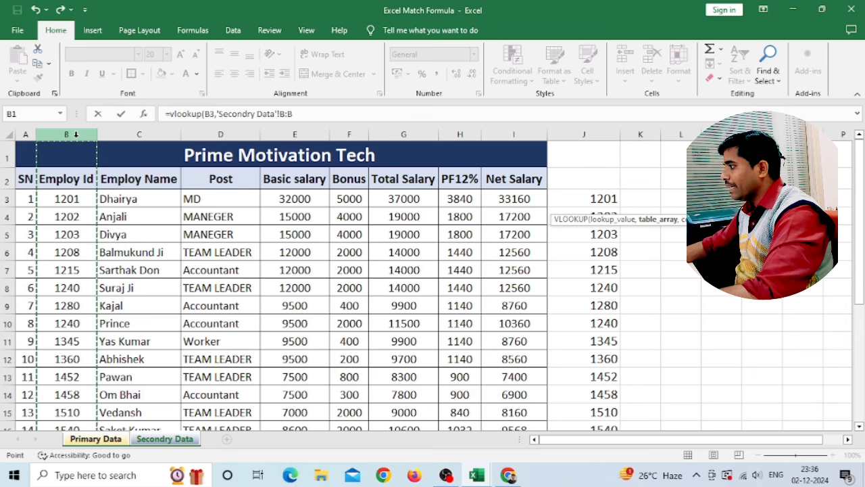
type(",")
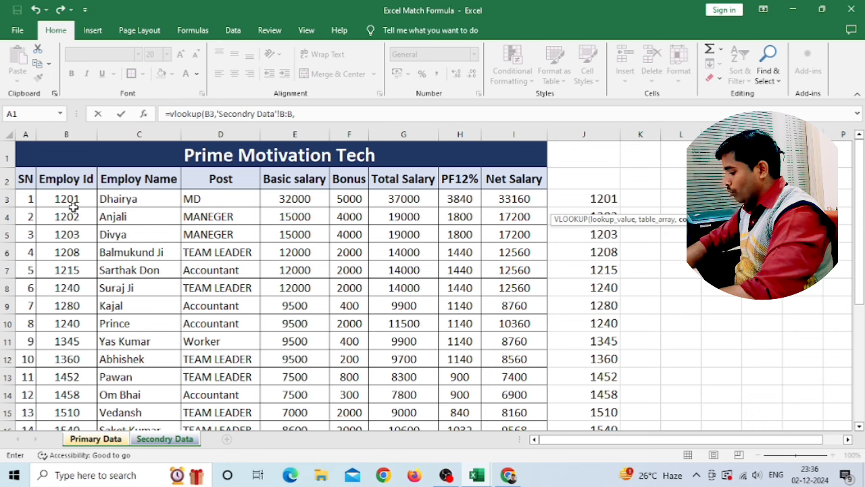
type(",")
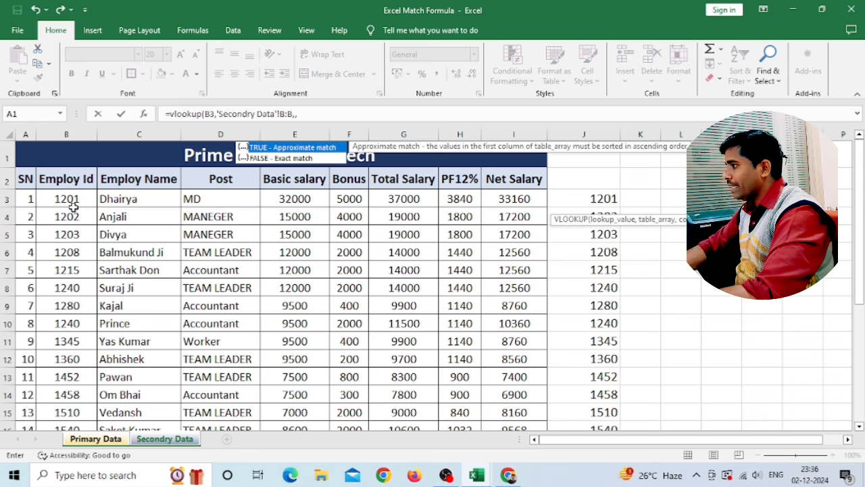
key("BackSpace")
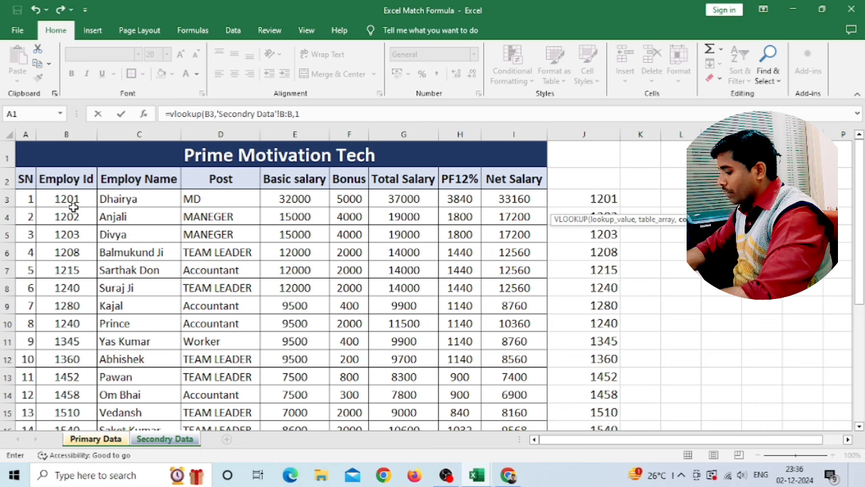
type(",")
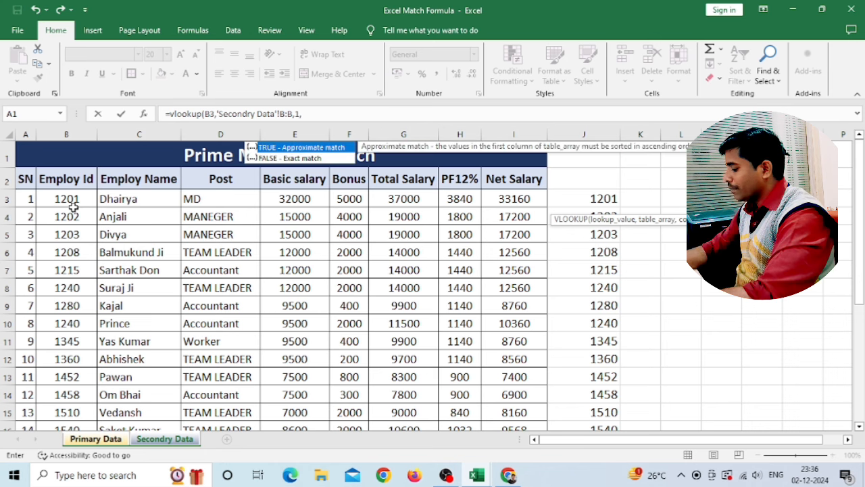
type("0)")
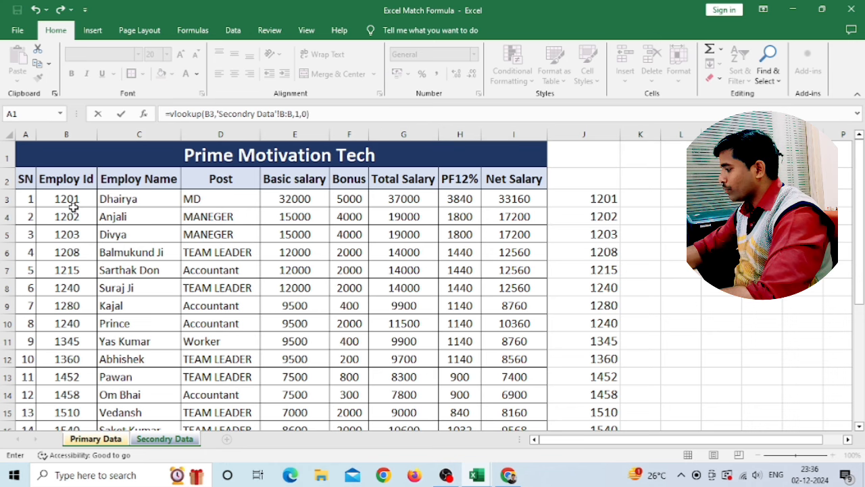
key("Return")
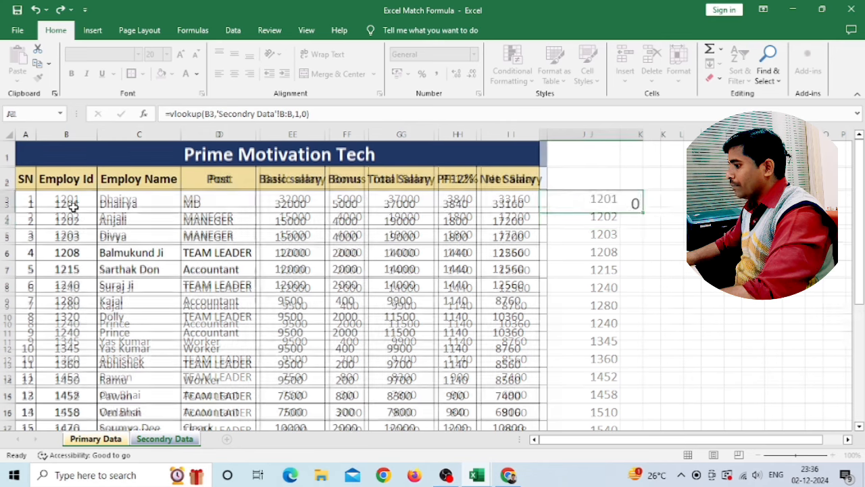
left_click(625, 202)
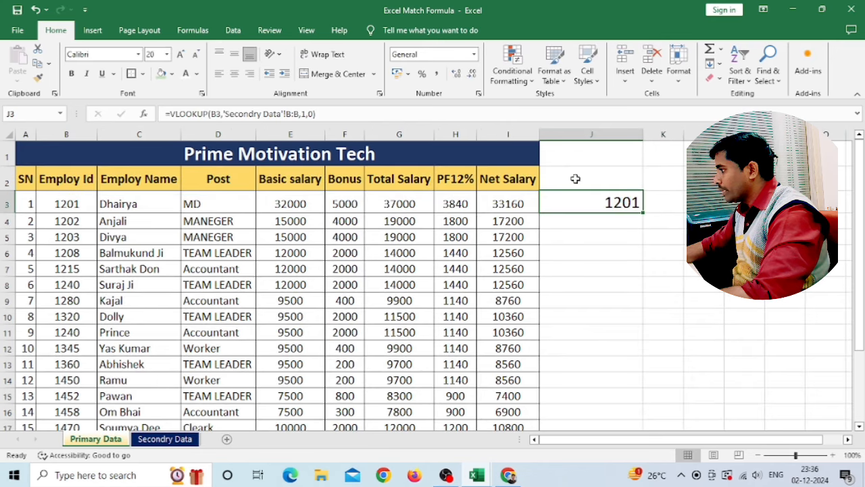
Fill the VLOOKUP formula from J3 down to J23 on the Primary Data sheet, checking against the Secondry Data sheet.
left_click(183, 439)
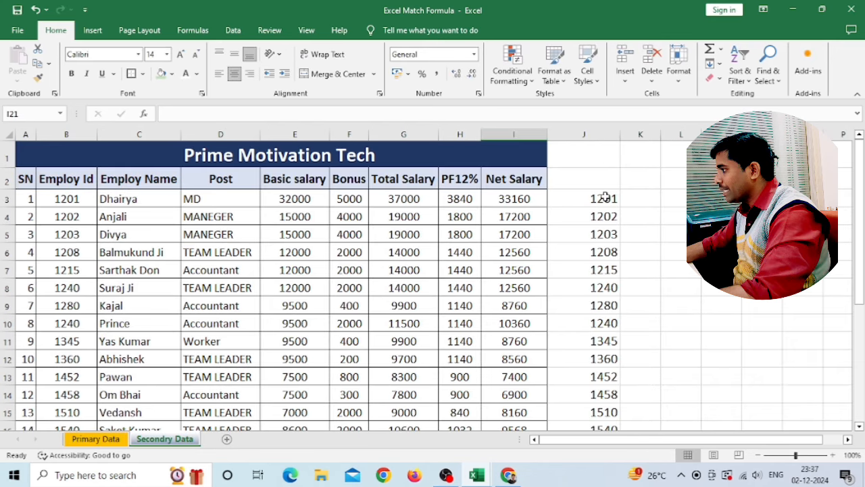
left_click(95, 438)
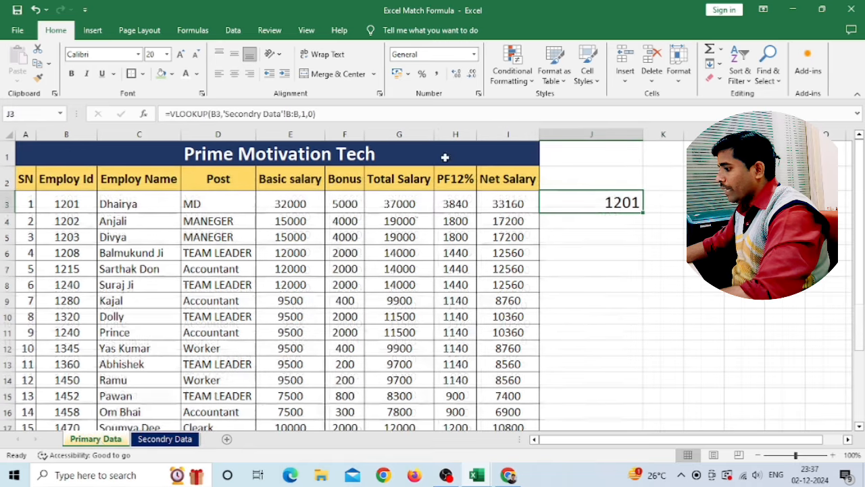
left_click_drag(644, 212, 615, 399)
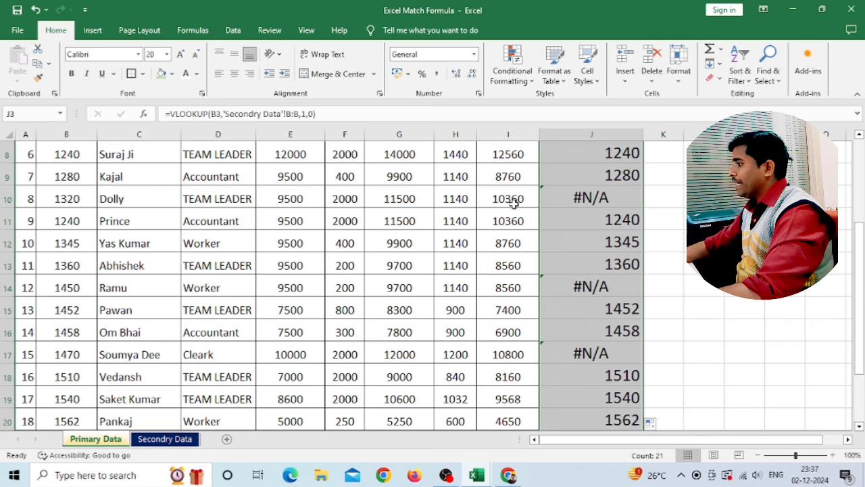
left_click(162, 440)
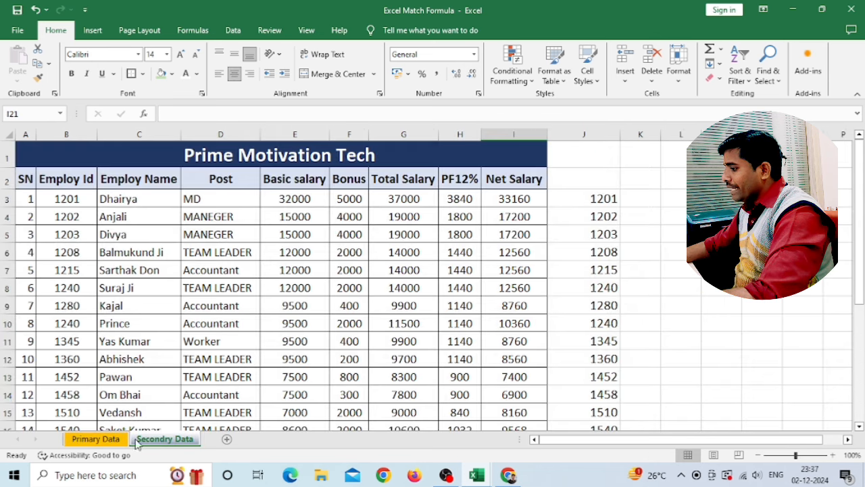
left_click(108, 439)
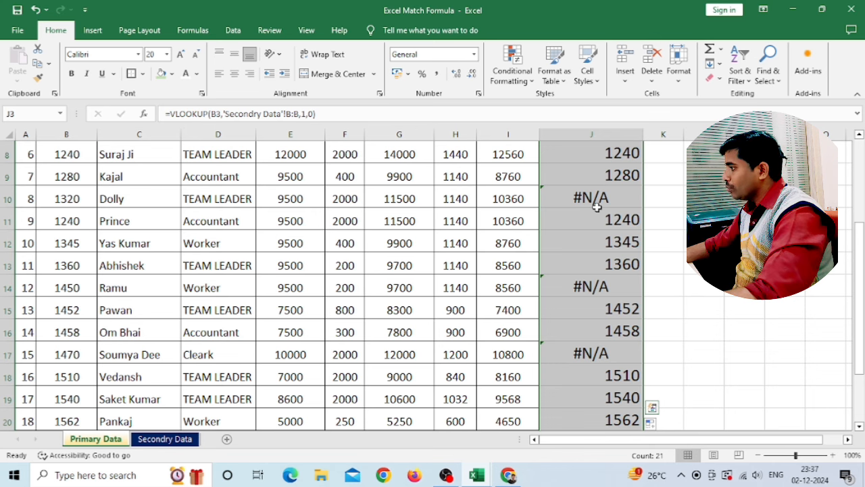
Add filters to the header row of the Primary Data sheet, including the empty header cell J2 above the VLOOKUP results.
scroll(607, 204, "up", 1)
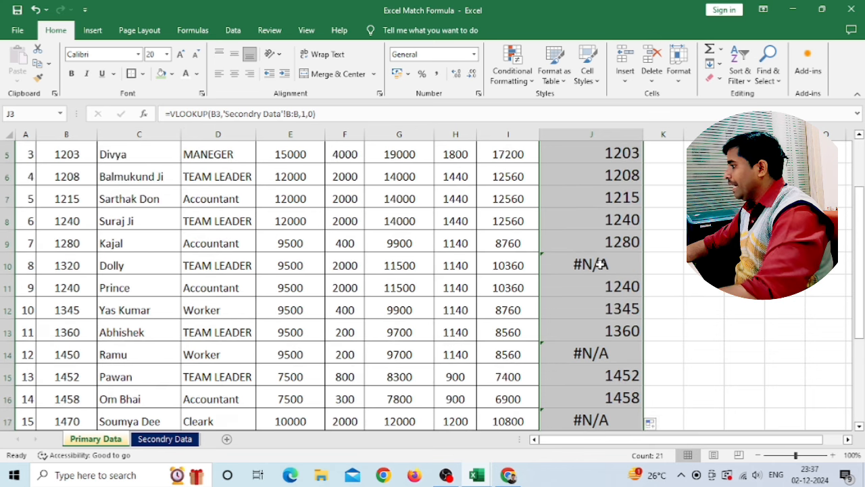
left_click(600, 265)
scroll(599, 253, "up", 2)
left_click(628, 182)
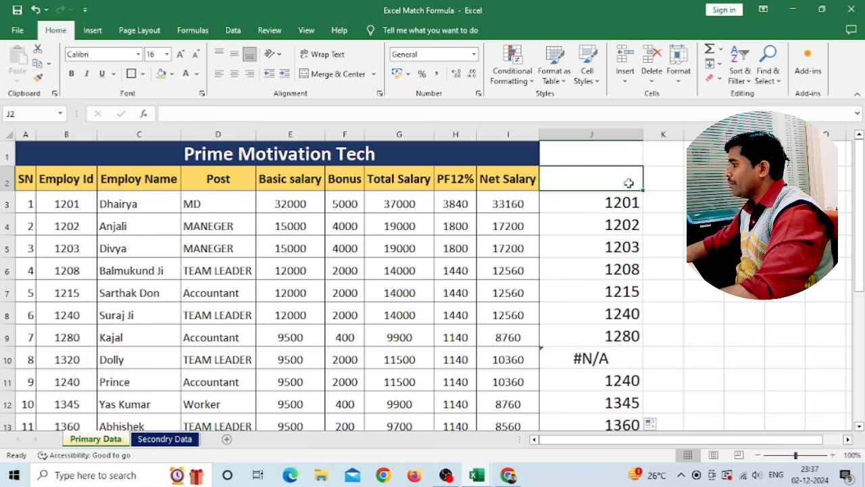
left_click(231, 32)
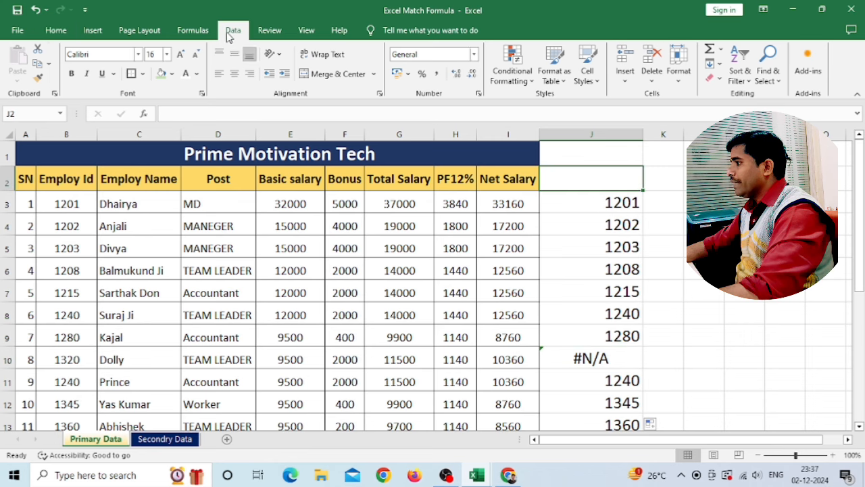
left_click(458, 62)
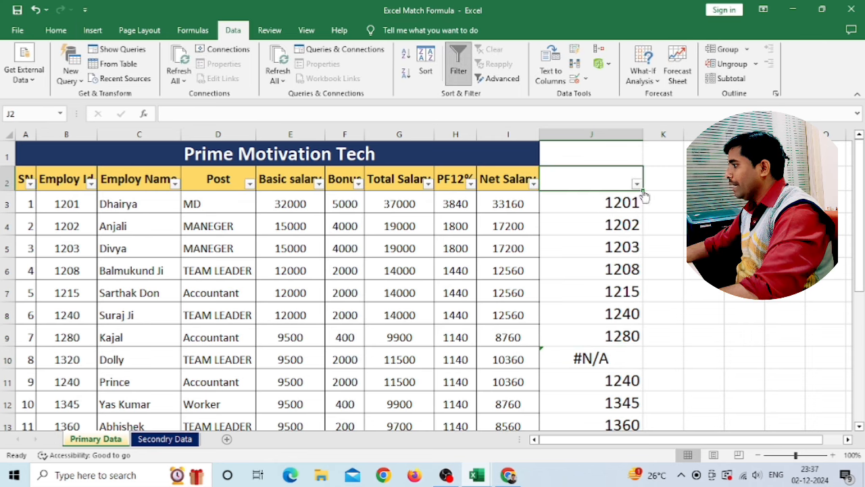
Filter column J to show only the #N/A rows.
left_click(637, 183)
left_click(511, 326)
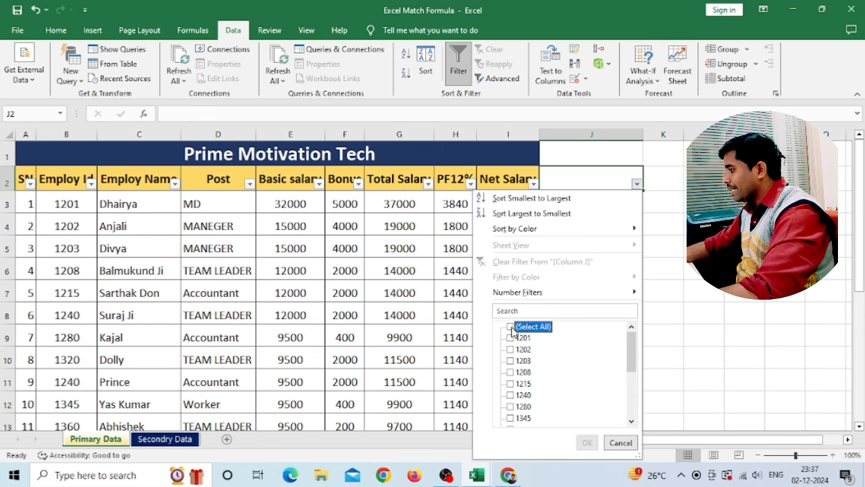
scroll(513, 403, "down", 5)
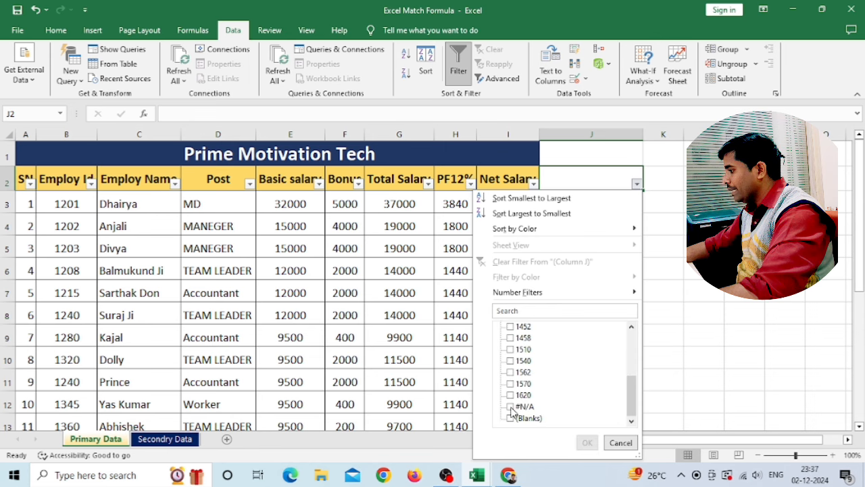
left_click(511, 406)
left_click(587, 442)
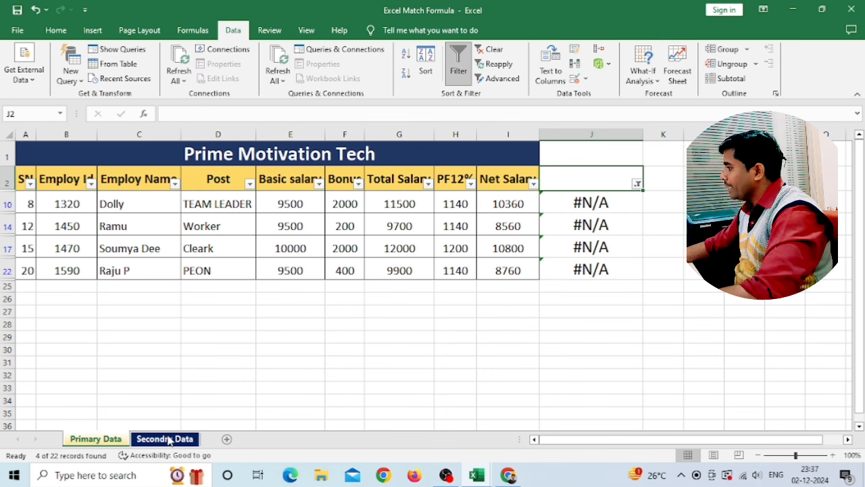
Copy the filtered employee records from columns B to I and paste them into the Secondry Data sheet starting at B20.
left_click_drag(63, 204, 497, 280)
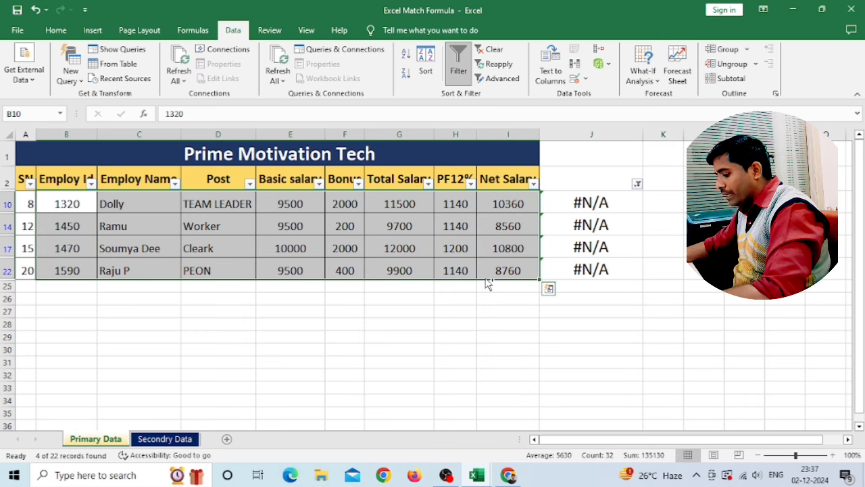
key("ctrl+c")
left_click(177, 440)
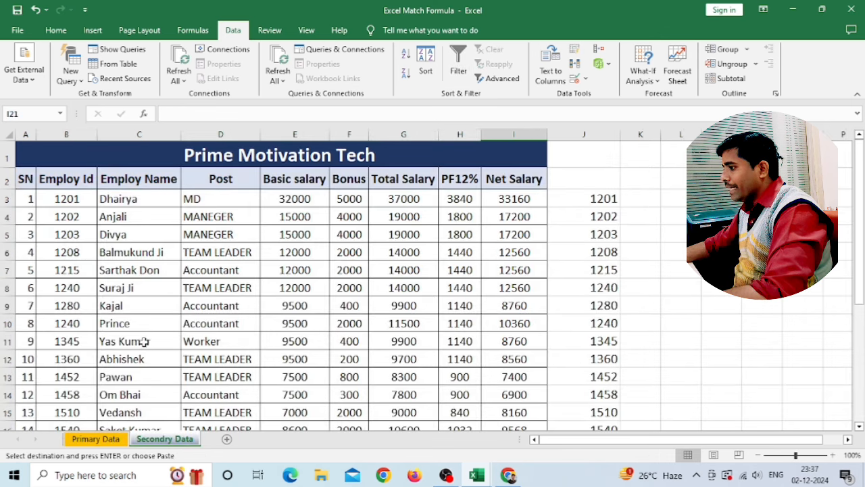
scroll(144, 341, "down", 3)
left_click(60, 330)
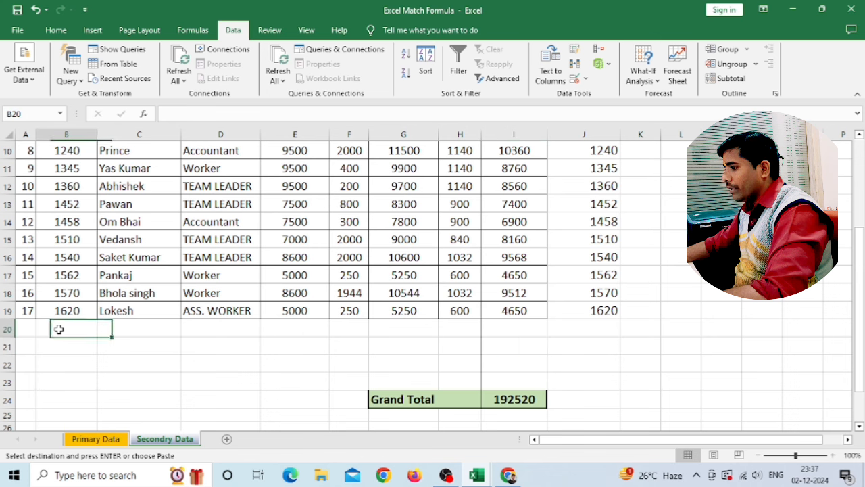
key("ctrl+v")
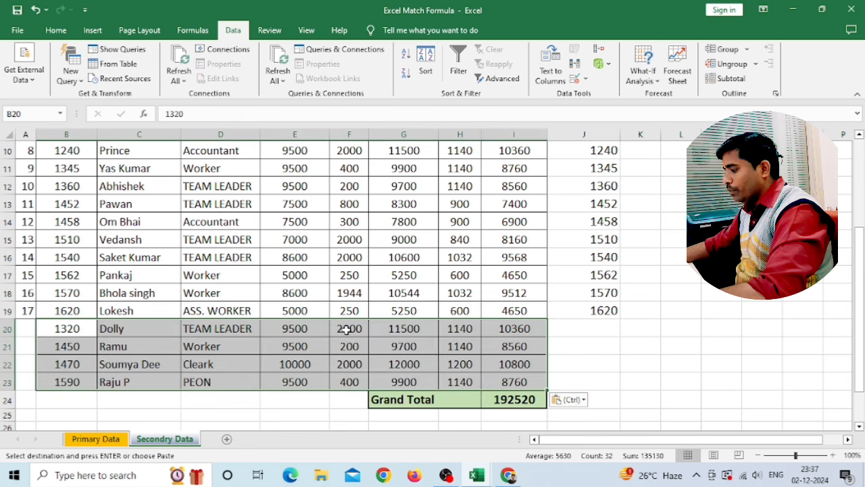
Extend the SN numbering in column A of the Secondry Data sheet down to row 23, filling 18 to 21.
scroll(550, 313, "up", 2)
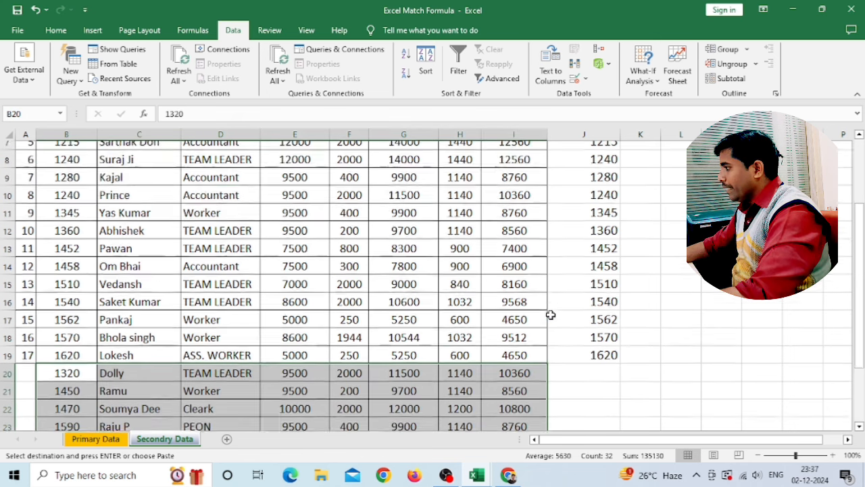
scroll(546, 319, "down", 3)
scroll(546, 319, "down", 1)
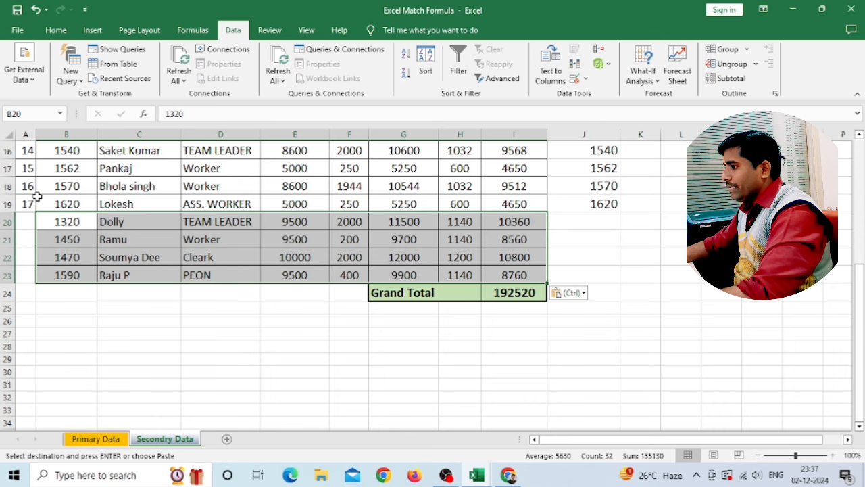
left_click_drag(26, 189, 38, 281)
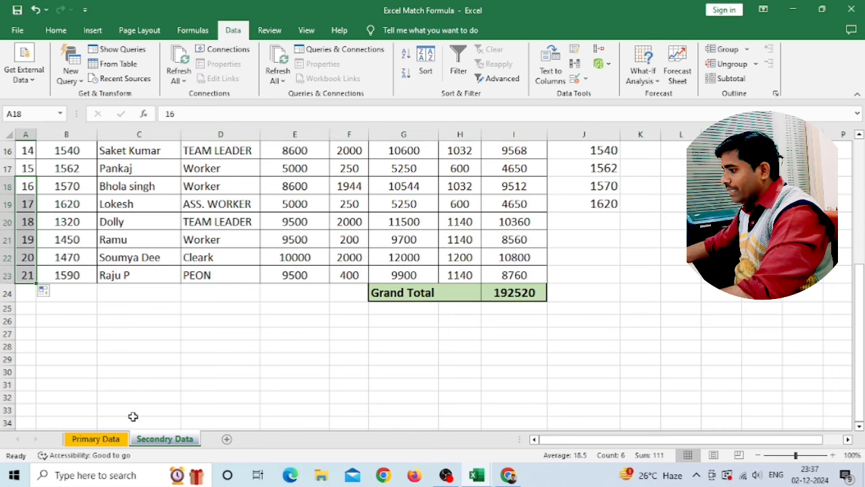
Remove the filter from the Primary Data sheet and check the last serial number.
left_click(107, 439)
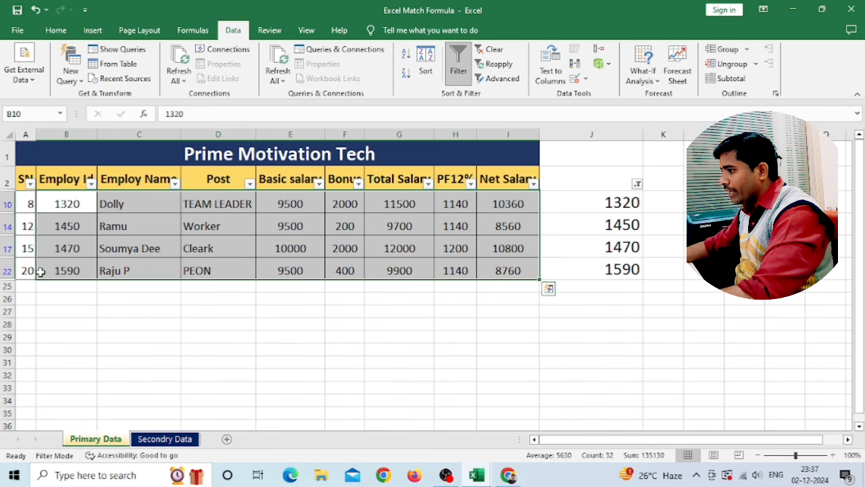
left_click(460, 61)
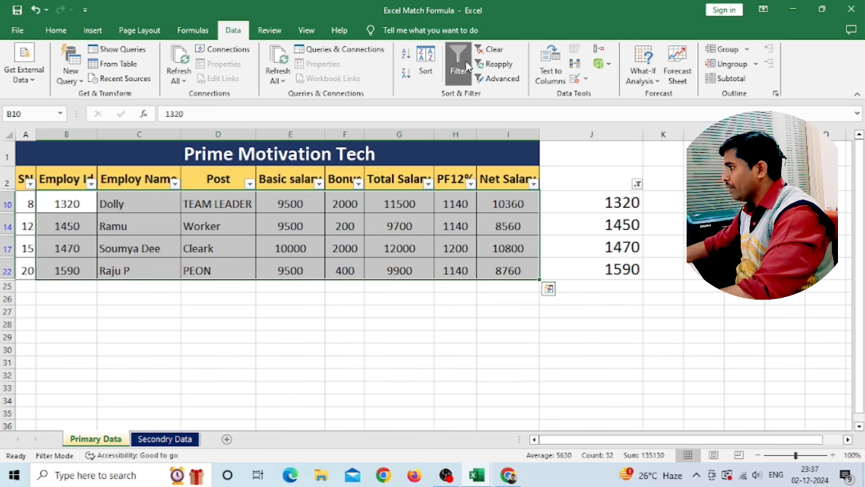
scroll(228, 288, "down", 5)
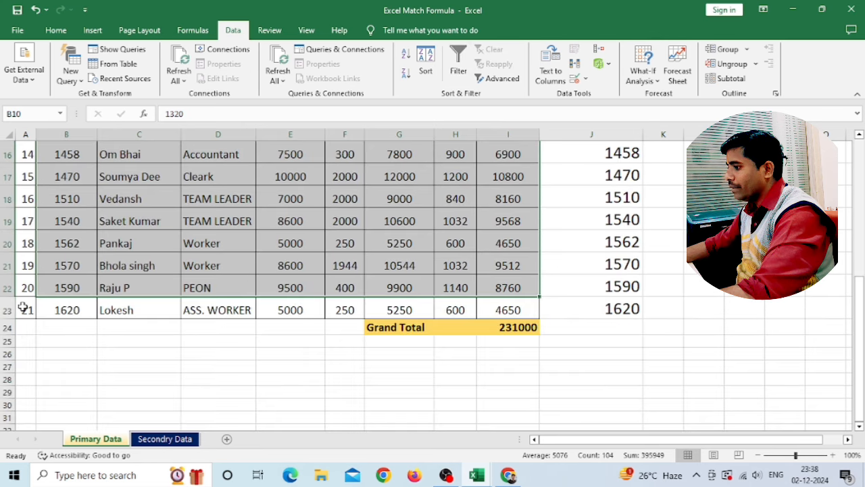
left_click(25, 309)
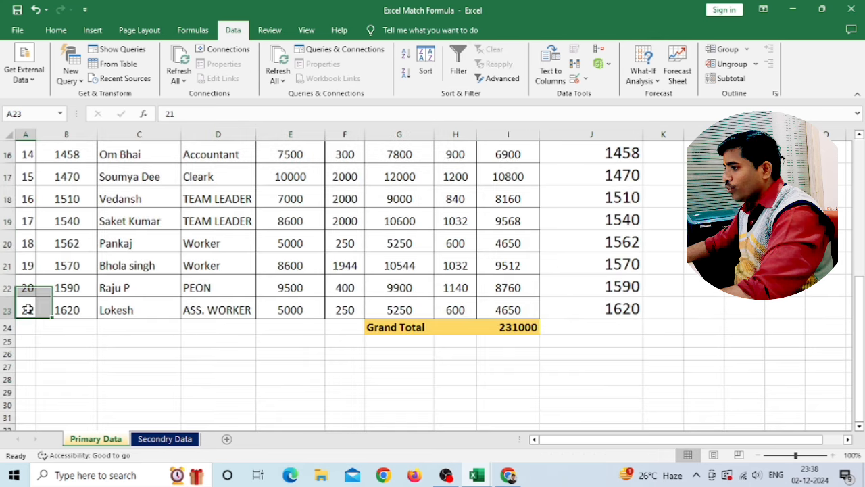
Compare the Grand Total formulas in I24 on both sheets and clear the one on the Secondry Data sheet.
left_click(165, 439)
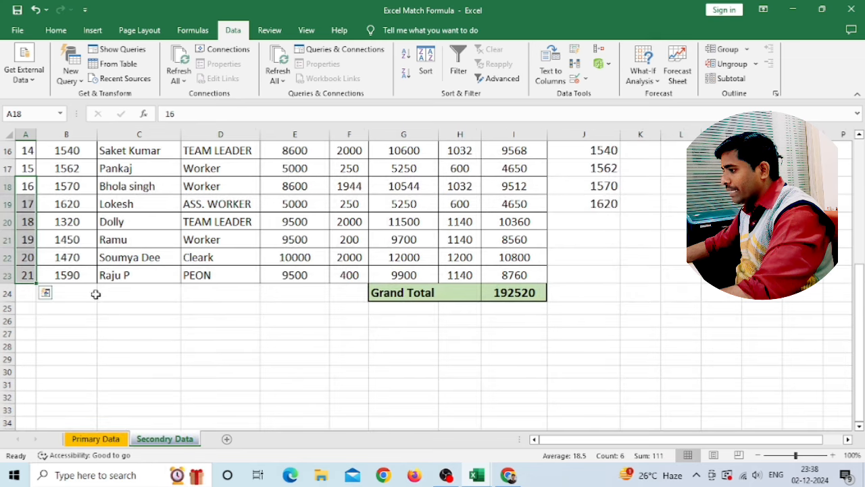
left_click(507, 293)
left_click(112, 440)
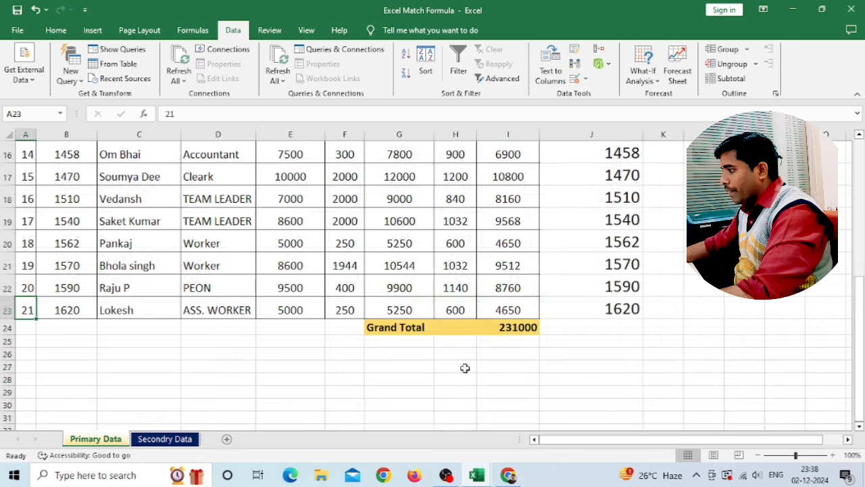
left_click(515, 329)
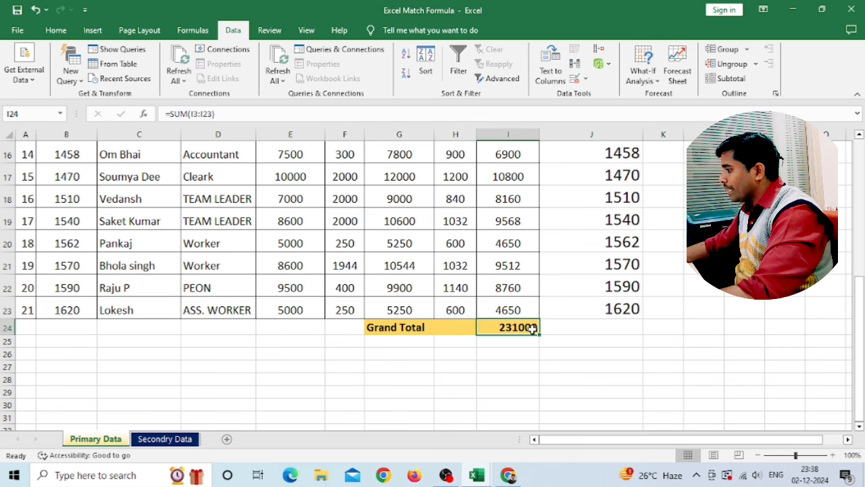
left_click(164, 439)
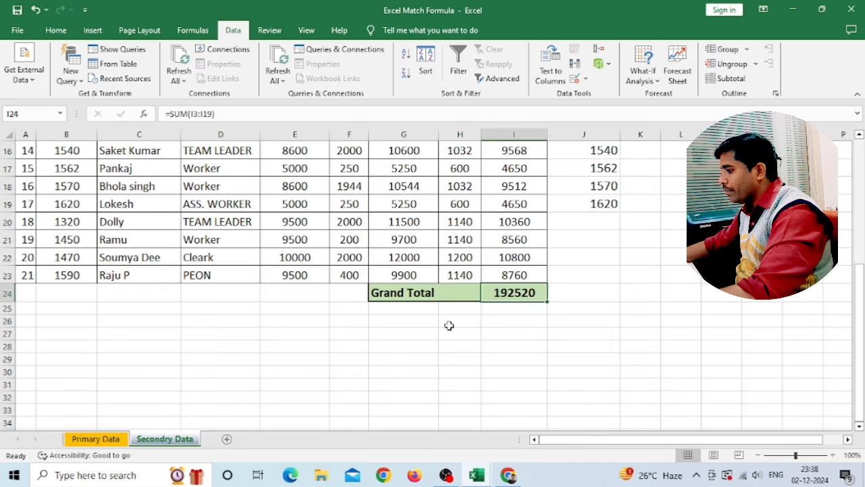
key("Delete")
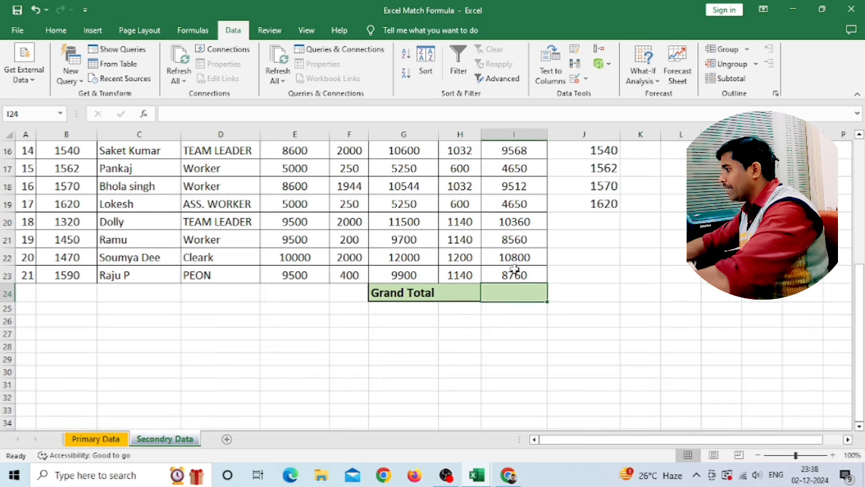
AutoSum the Net Salary range I3:I23 into the Grand Total cell I24 of the Secondry Data sheet.
scroll(514, 270, "up", 5)
left_click_drag(516, 199, 518, 401)
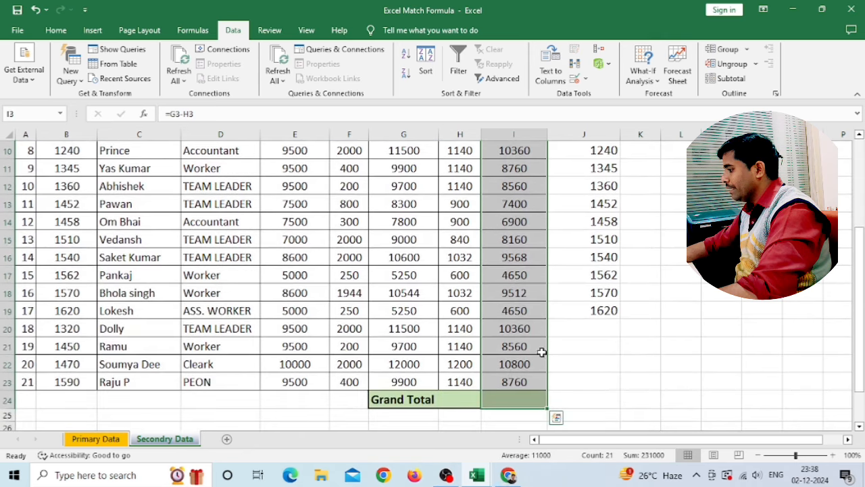
left_click(54, 30)
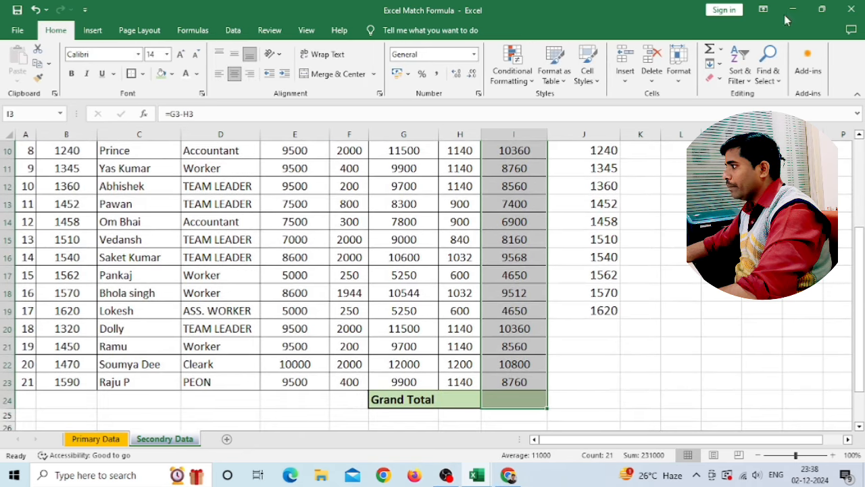
left_click(709, 52)
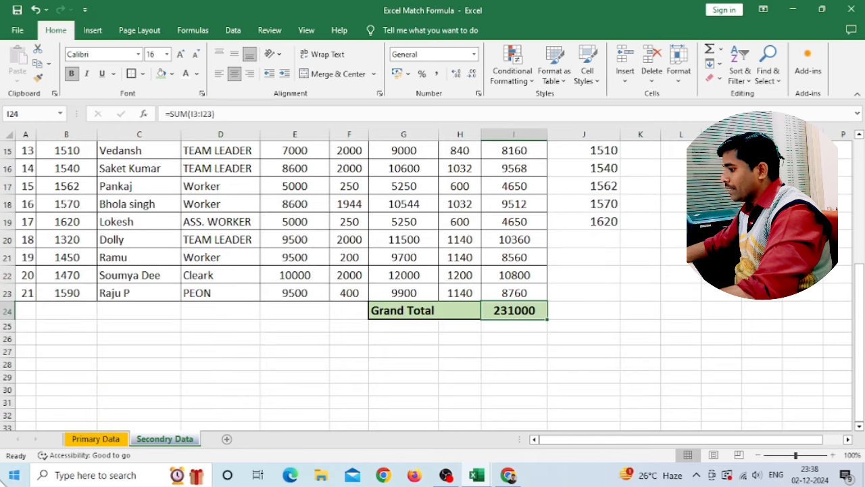
Compare the Grand Total cells of the Primary Data and Secondry Data sheets and review the completed employee list.
left_click(89, 439)
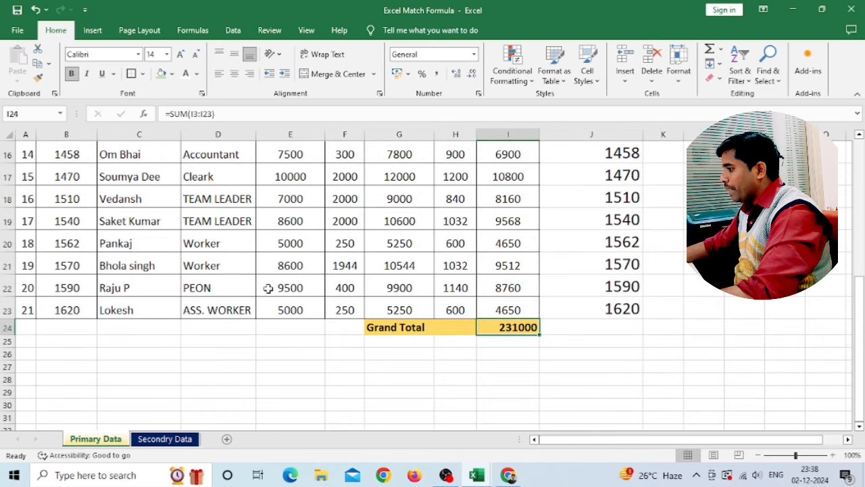
left_click(167, 439)
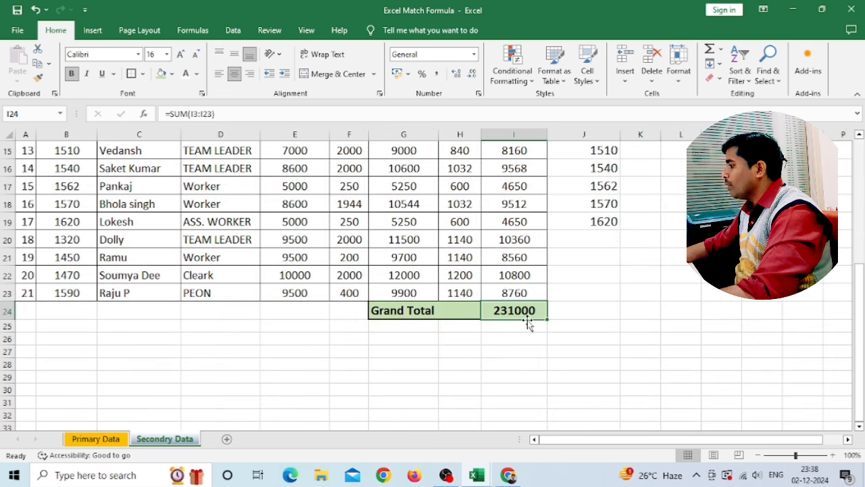
scroll(513, 306, "up", 2)
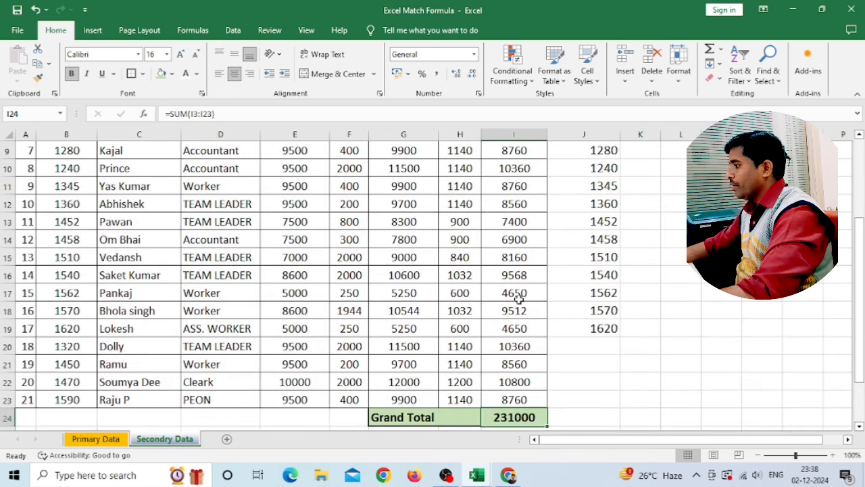
left_click(491, 305)
scroll(327, 286, "up", 3)
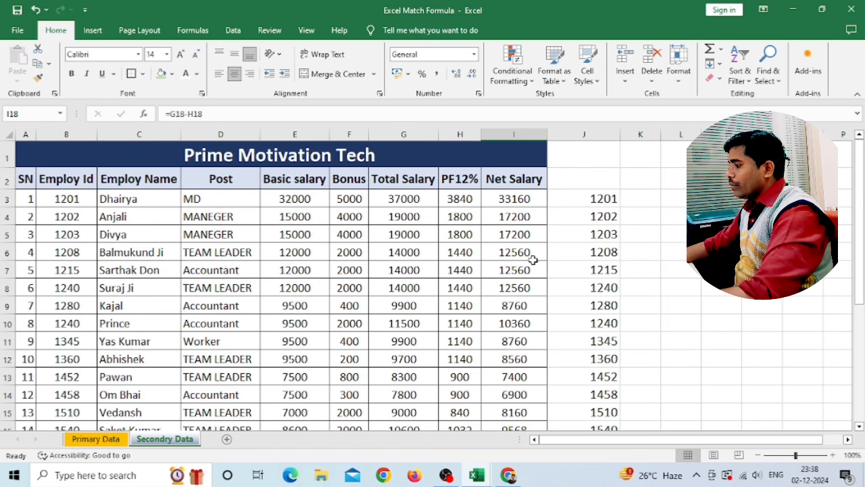
left_click(122, 181)
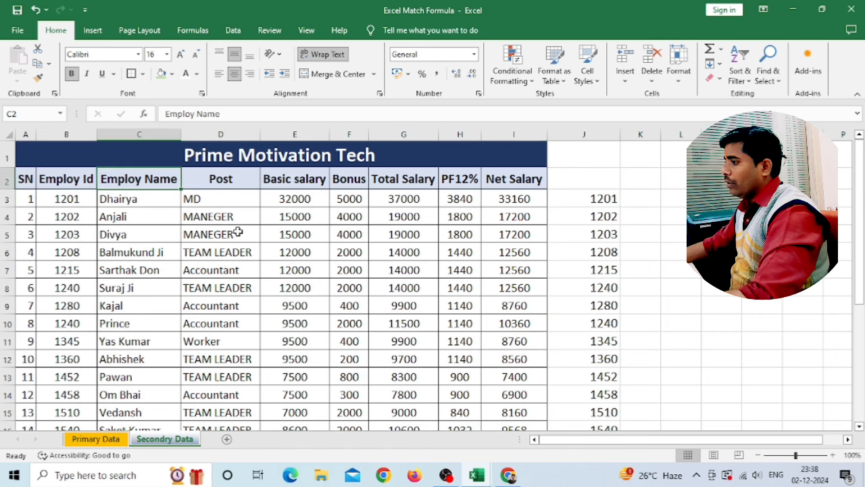
scroll(238, 232, "down", 2)
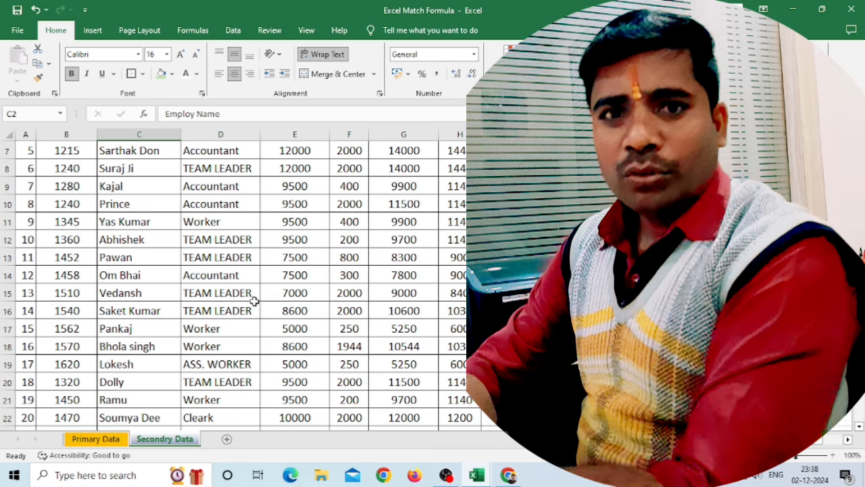